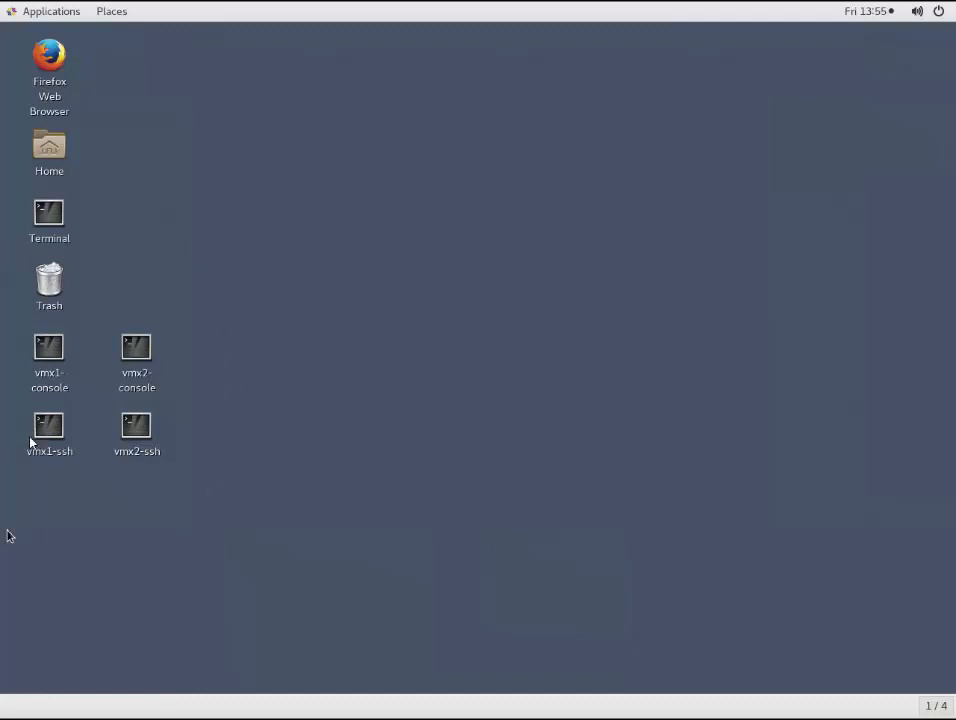
- Open a terminal and launch Virtual Machine Manager with the virt-manager command
{"action": "left_click", "coordinate": [28, 449]}
{"action": "left_click", "coordinate": [56, 214]}
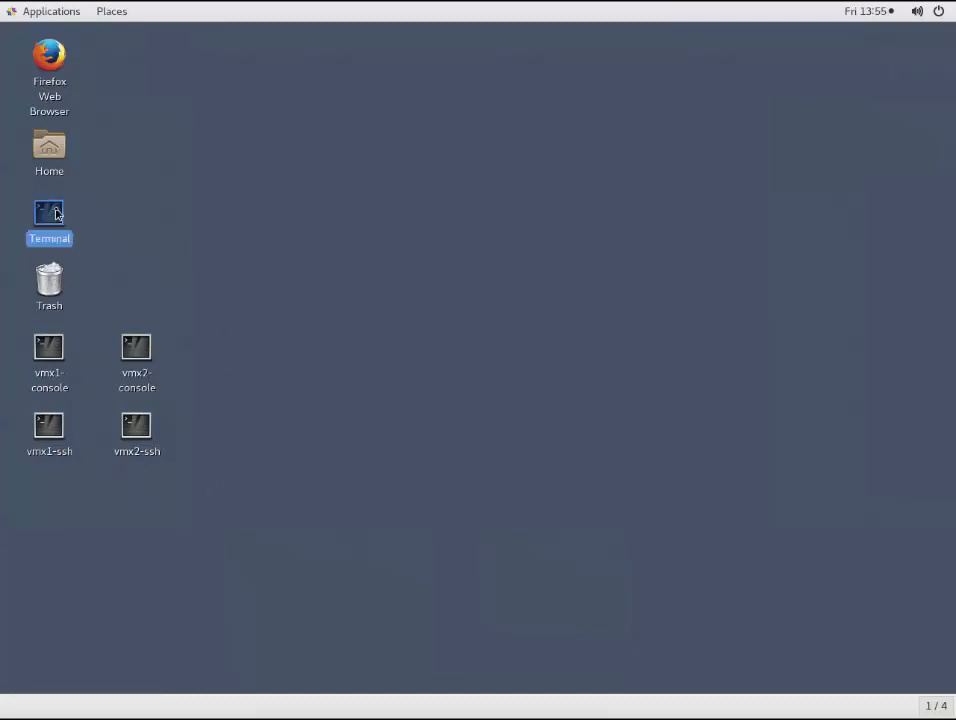
{"action": "double_click", "coordinate": [56, 214]}
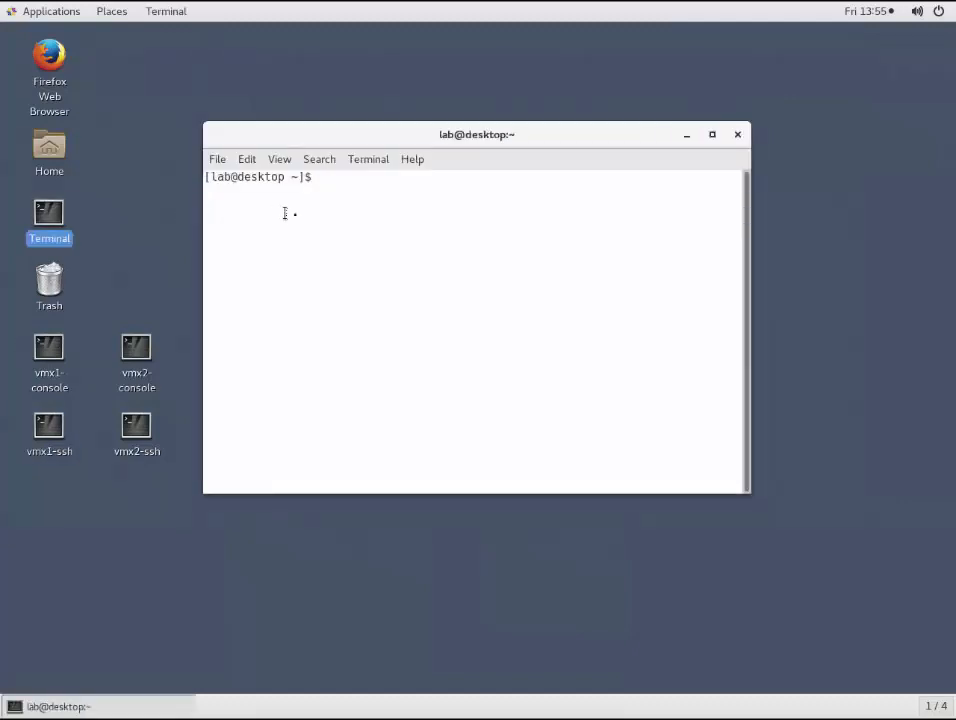
{"action": "type", "text": "virt-manager"}
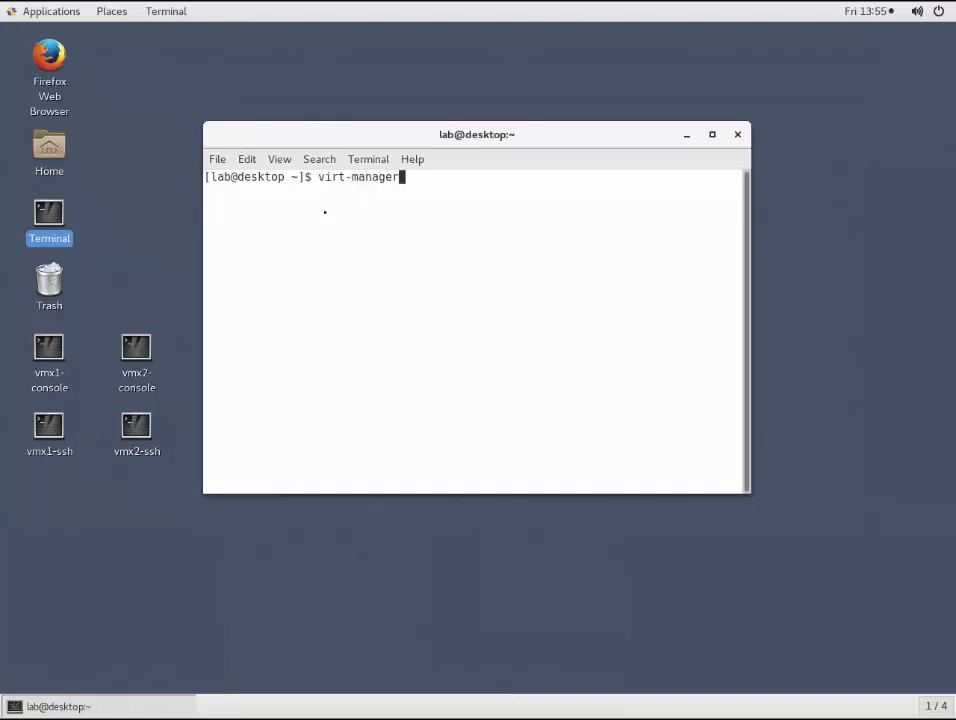
{"action": "key", "text": "Return"}
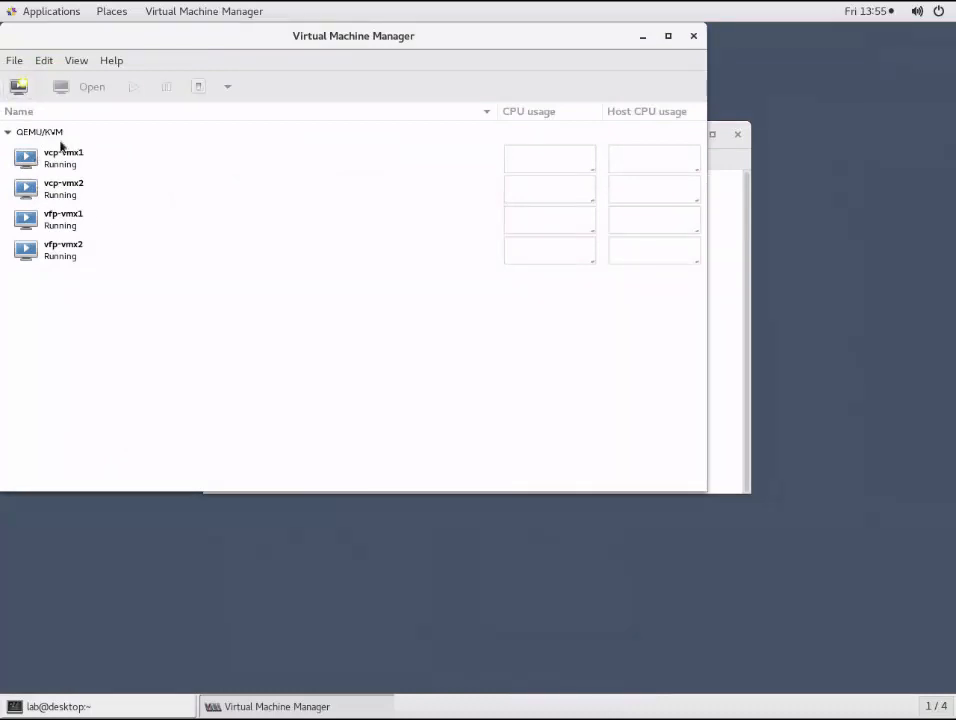
- Open the QEMU/KVM connection details and show its virtual networks
{"action": "left_click", "coordinate": [54, 133]}
{"action": "double_click", "coordinate": [54, 133]}
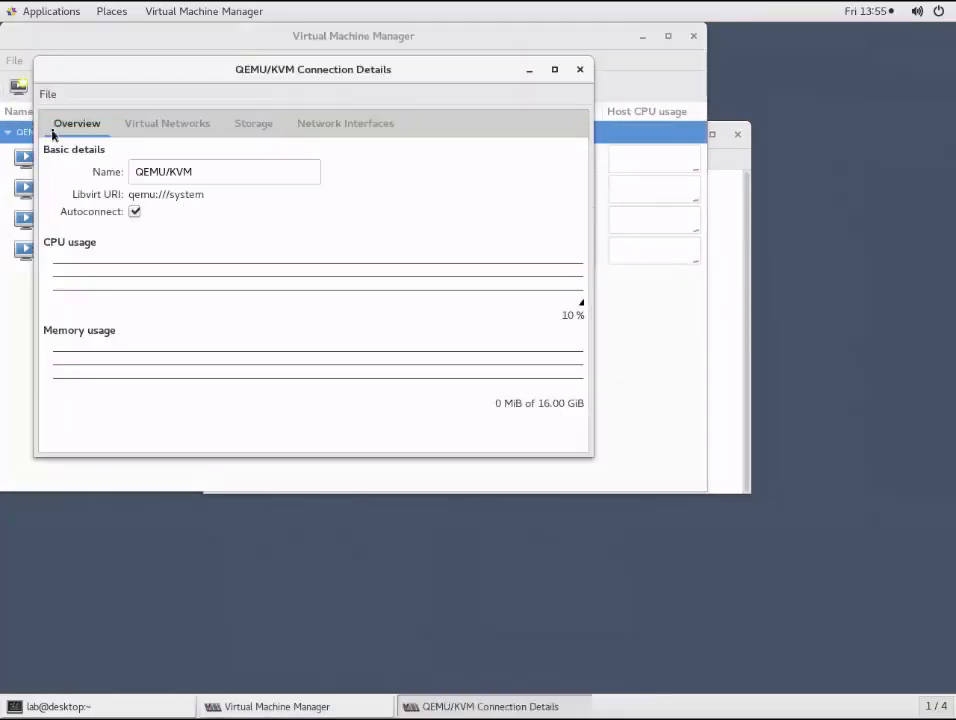
{"action": "left_click", "coordinate": [143, 130]}
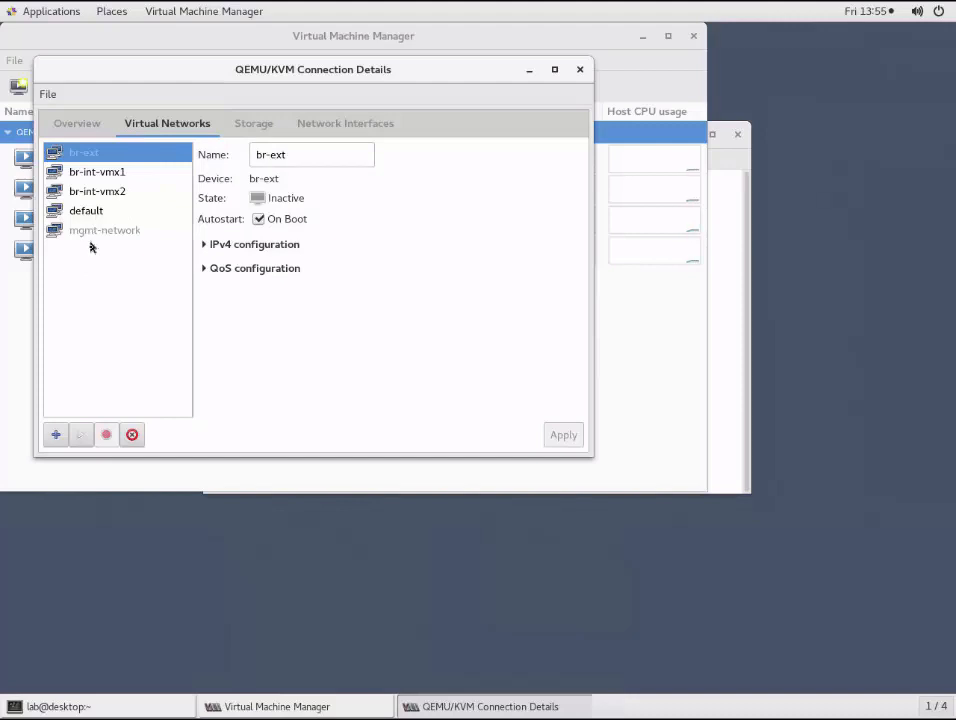
- Create an isolated virtual network named ge-0.0.0 with the IPv4 address space definition disabled
{"action": "left_click", "coordinate": [56, 435]}
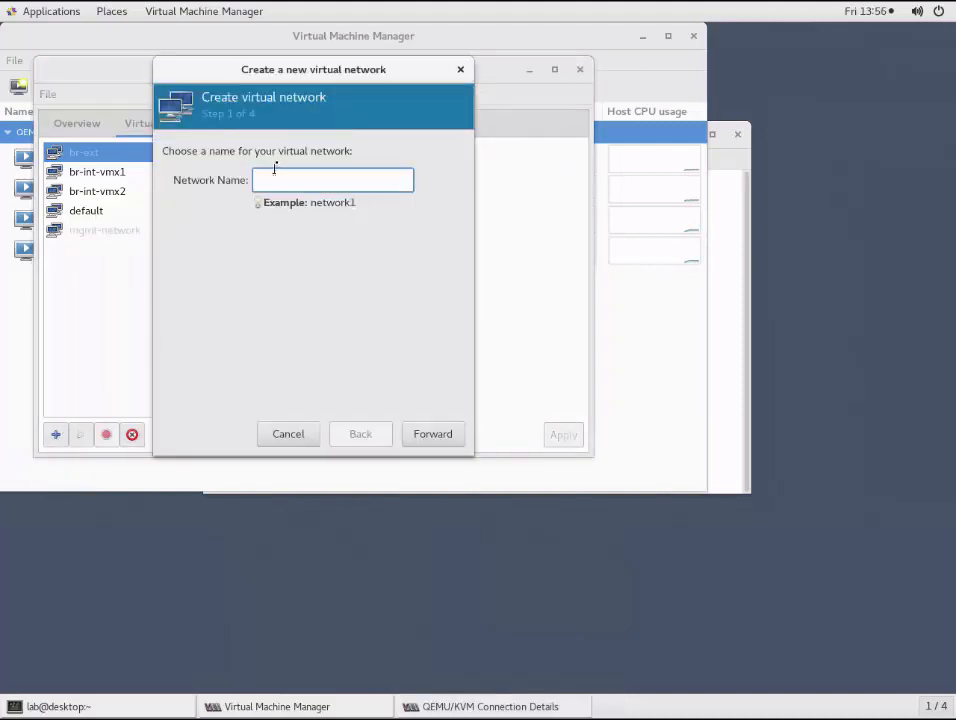
{"action": "type", "text": "ge-0.0.0"}
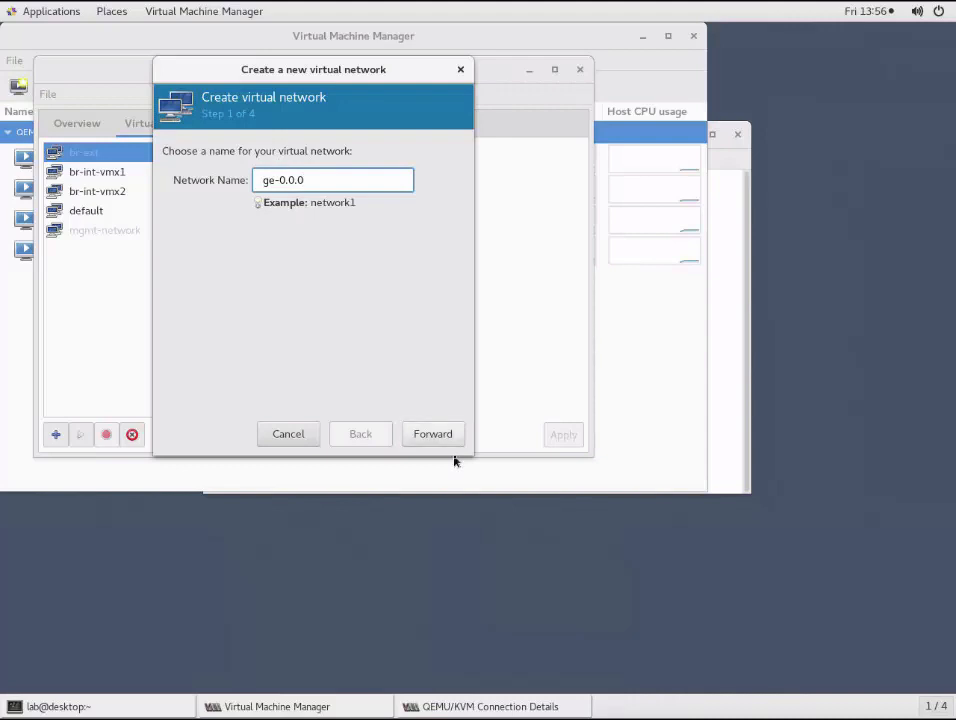
{"action": "left_click", "coordinate": [423, 436]}
{"action": "left_click", "coordinate": [171, 172]}
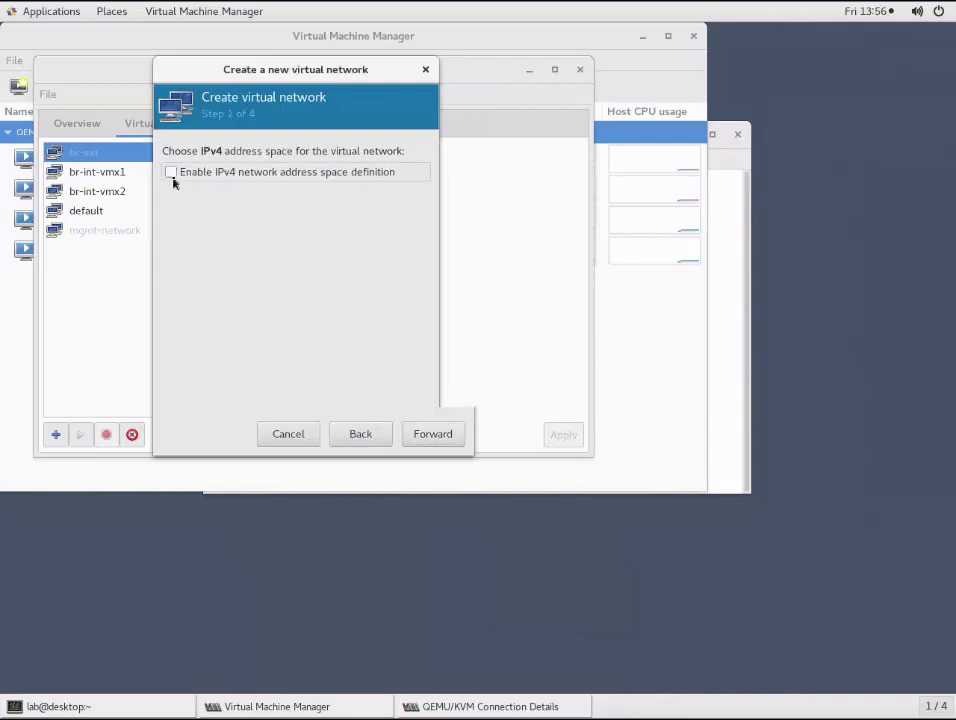
{"action": "left_click", "coordinate": [385, 422]}
{"action": "left_click", "coordinate": [393, 424]}
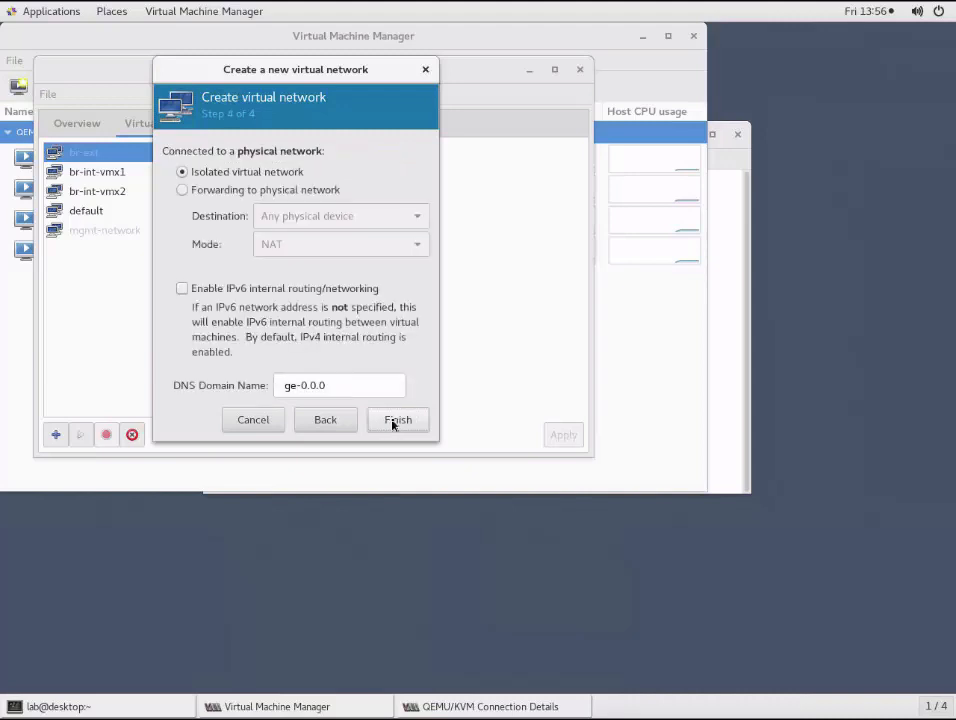
{"action": "left_click", "coordinate": [396, 421]}
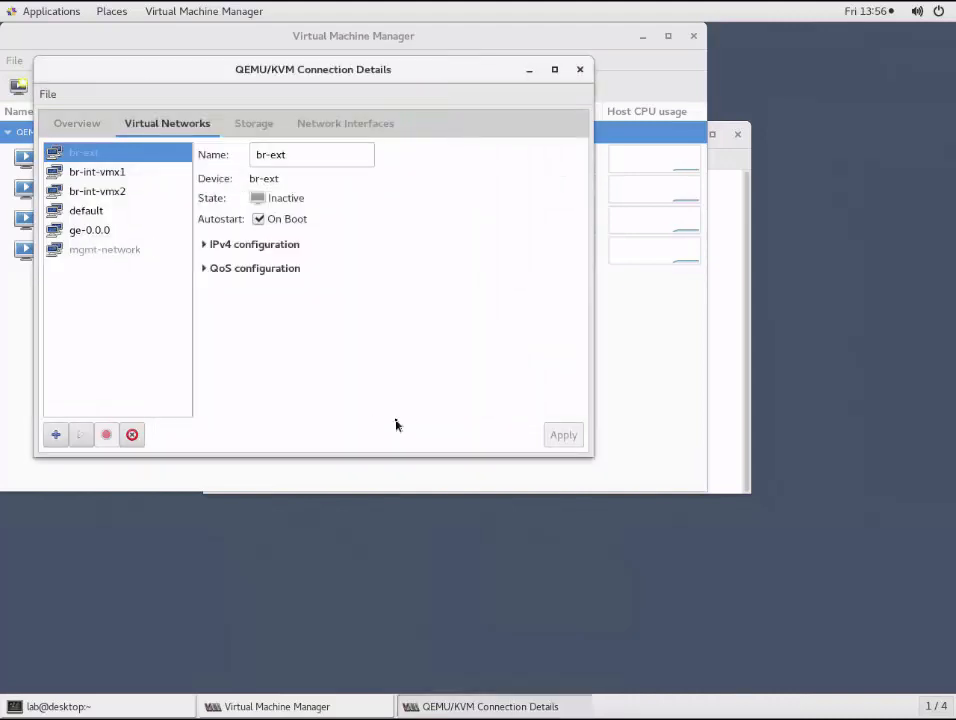
- Create a second isolated virtual network named ge-0.0.1, also without an IPv4 address space definition
{"action": "left_click", "coordinate": [56, 435]}
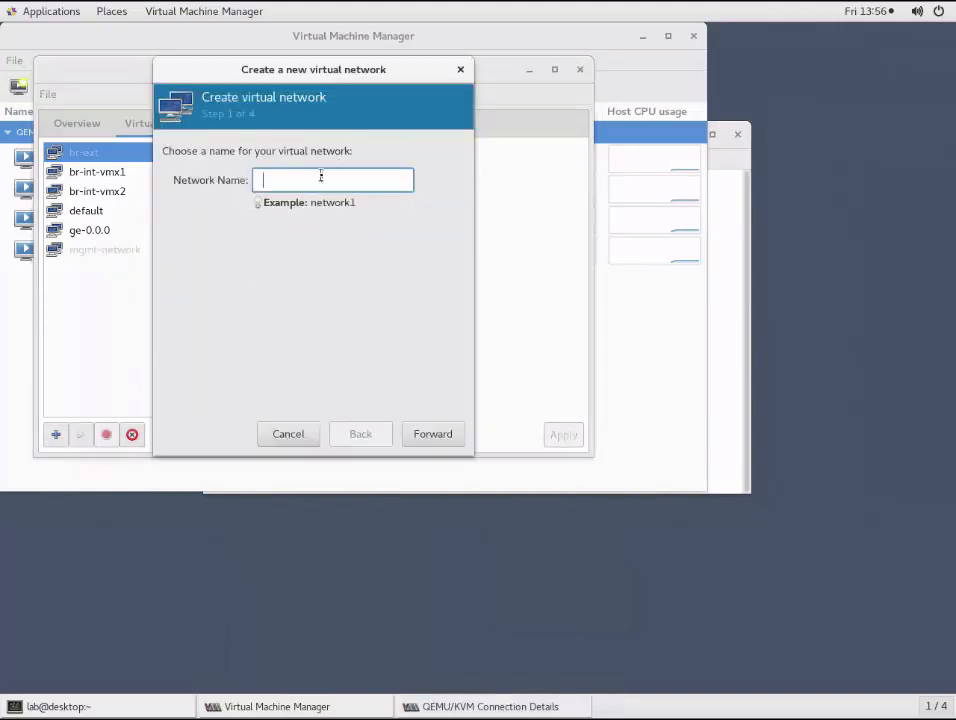
{"action": "type", "text": "ge-0/"}
{"action": "key", "text": "BackSpace"}
{"action": "type", "text": ".0.1"}
{"action": "left_click", "coordinate": [437, 441]}
{"action": "left_click", "coordinate": [171, 172]}
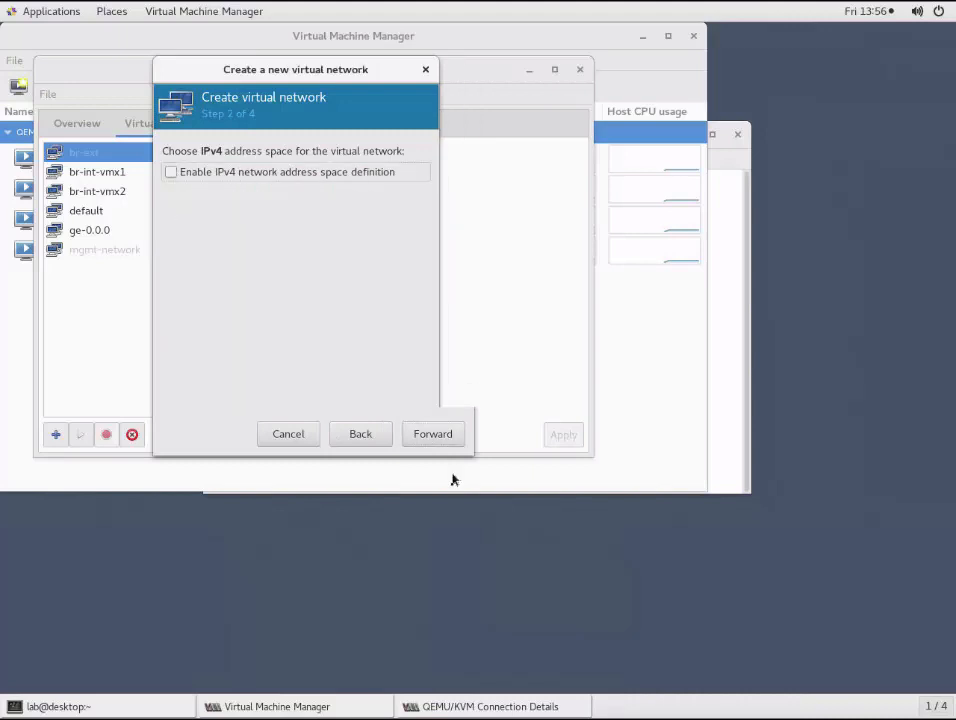
{"action": "left_click", "coordinate": [400, 421]}
{"action": "left_click", "coordinate": [398, 421]}
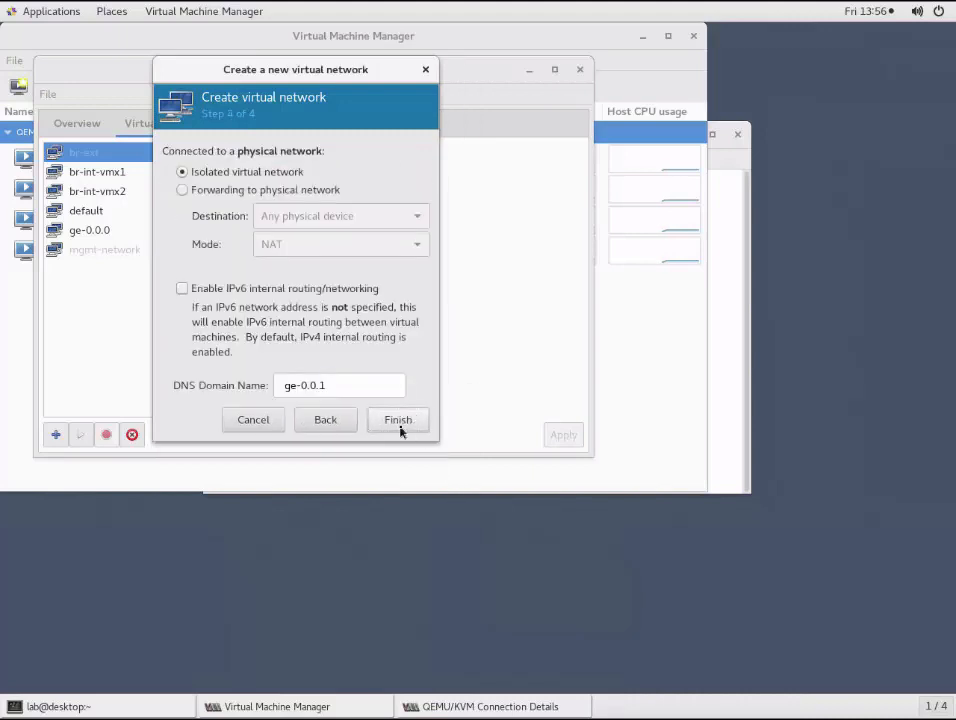
{"action": "left_click", "coordinate": [398, 420]}
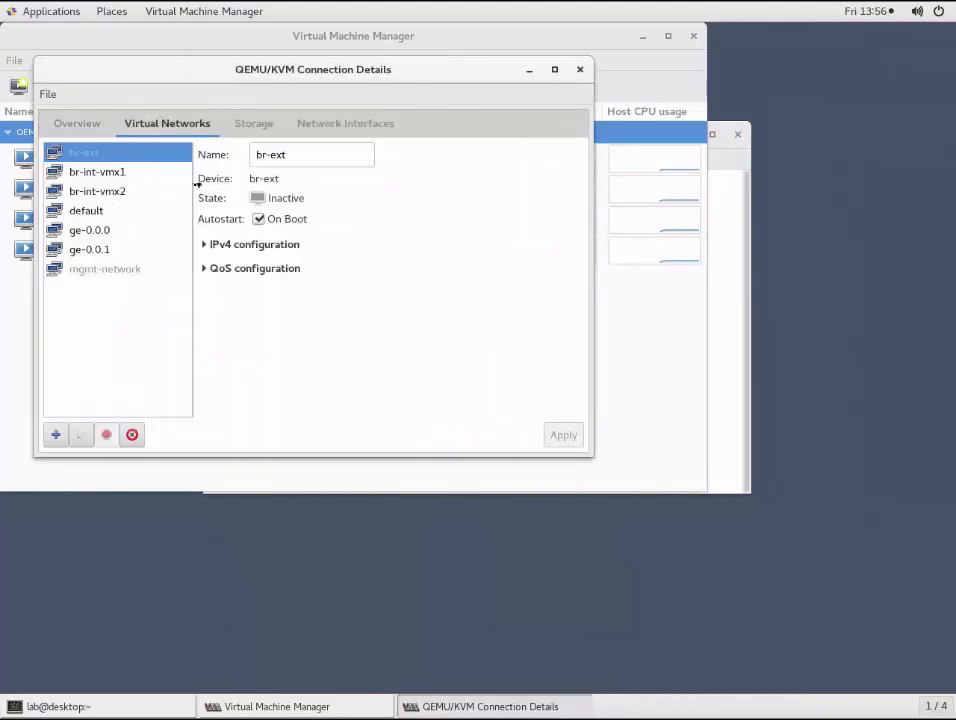
- Check the bridge device, state and autostart details of the ge-0.0.0 and ge-0.0.1 networks
{"action": "left_click", "coordinate": [100, 230]}
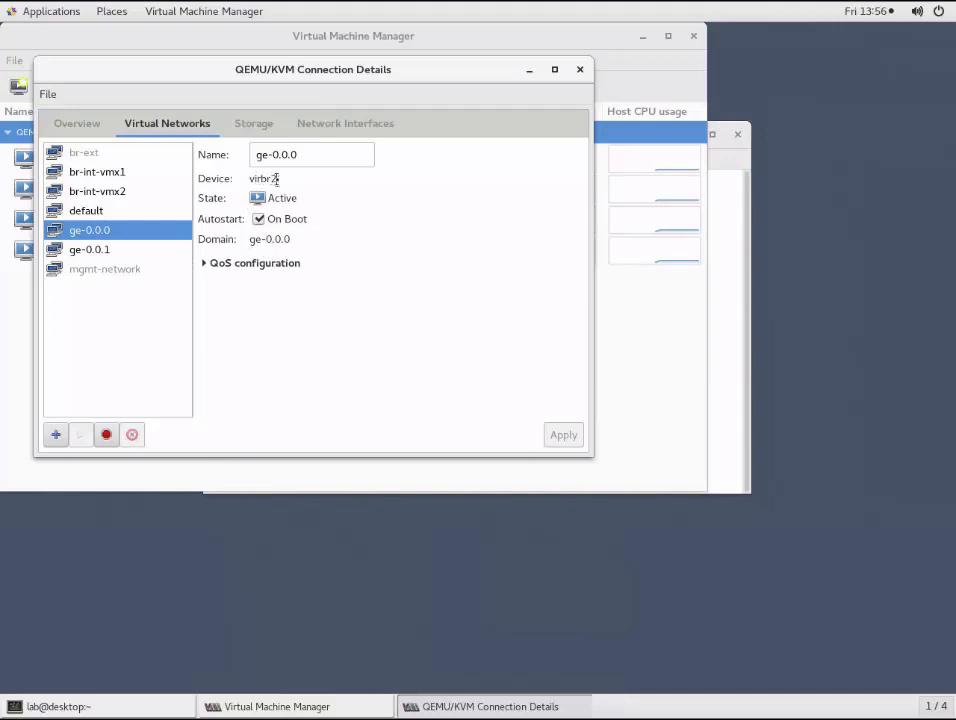
{"action": "left_click", "coordinate": [98, 252]}
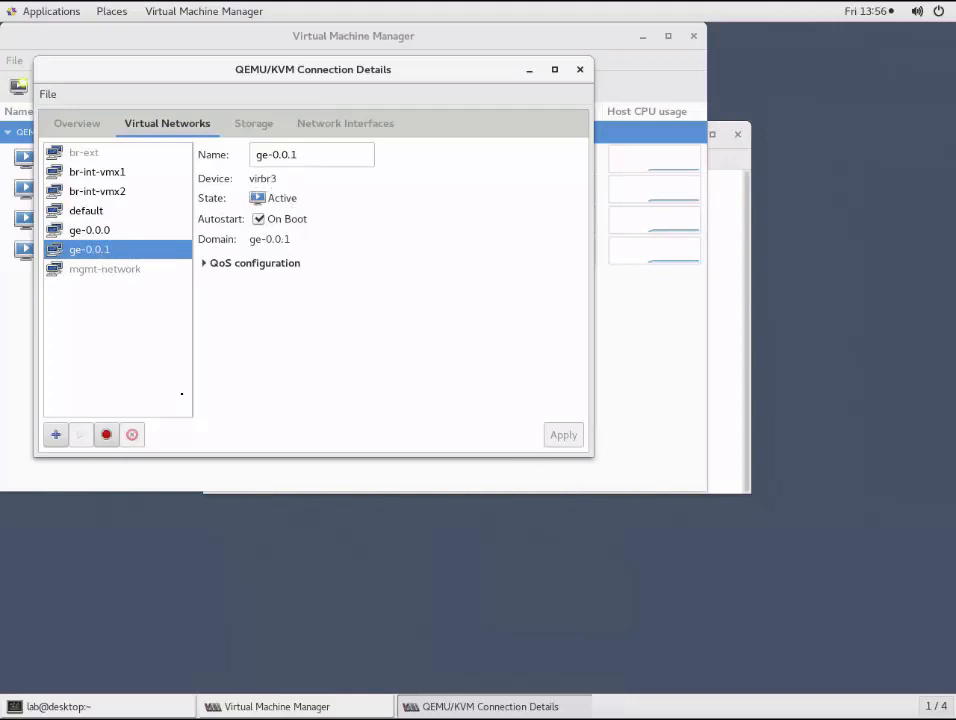
{"action": "left_click", "coordinate": [86, 128]}
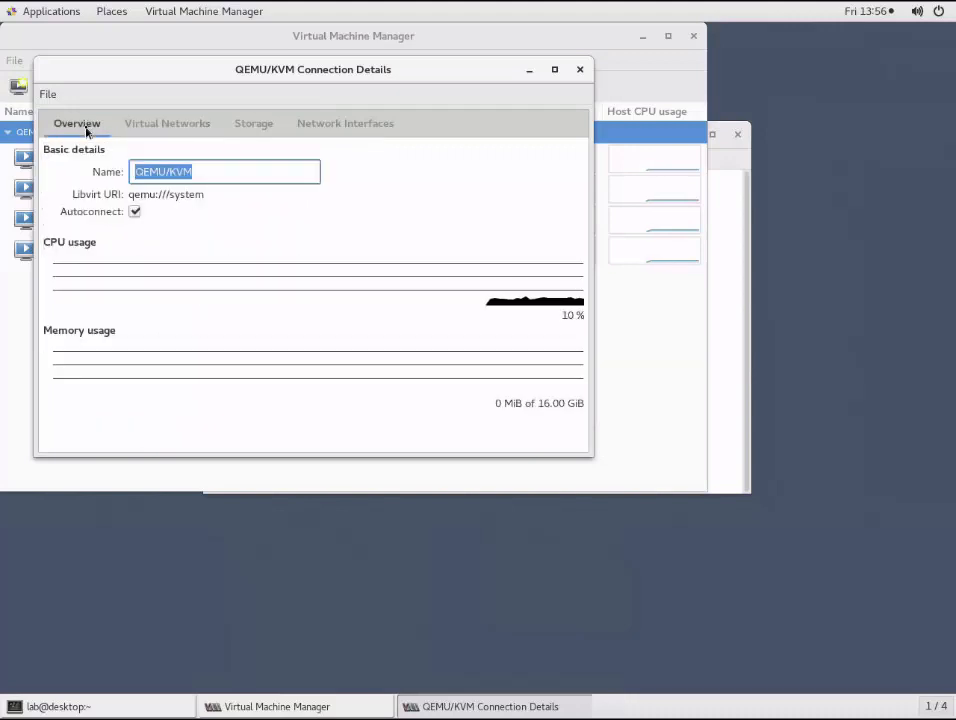
{"action": "left_click", "coordinate": [163, 124]}
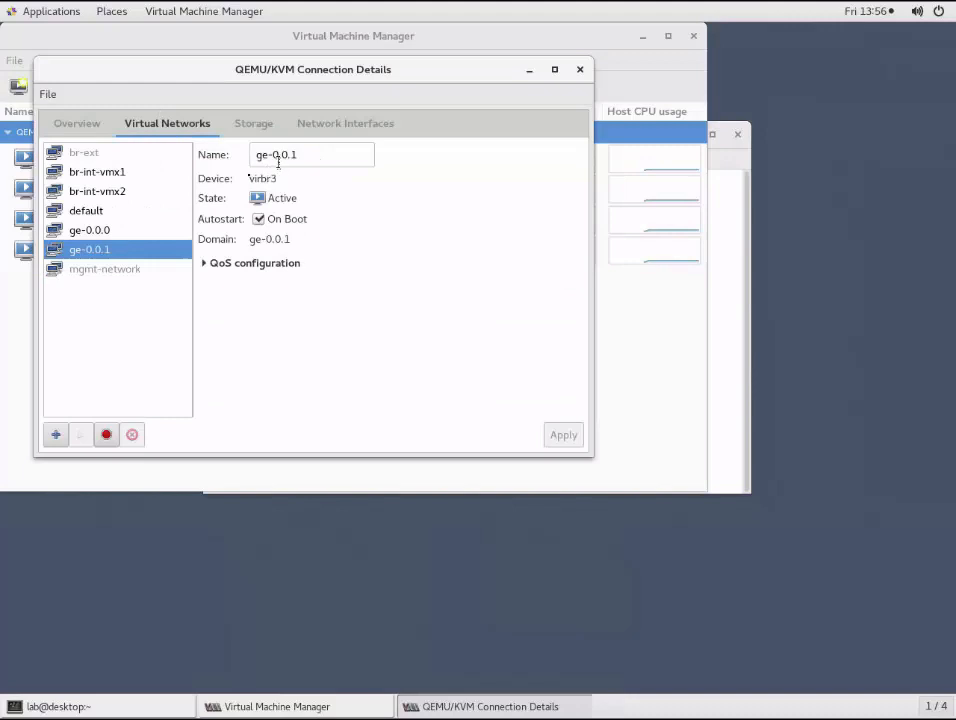
- Create an isolated virtual network named new.bridge with the IPv4 address space definition disabled
{"action": "left_click", "coordinate": [55, 435]}
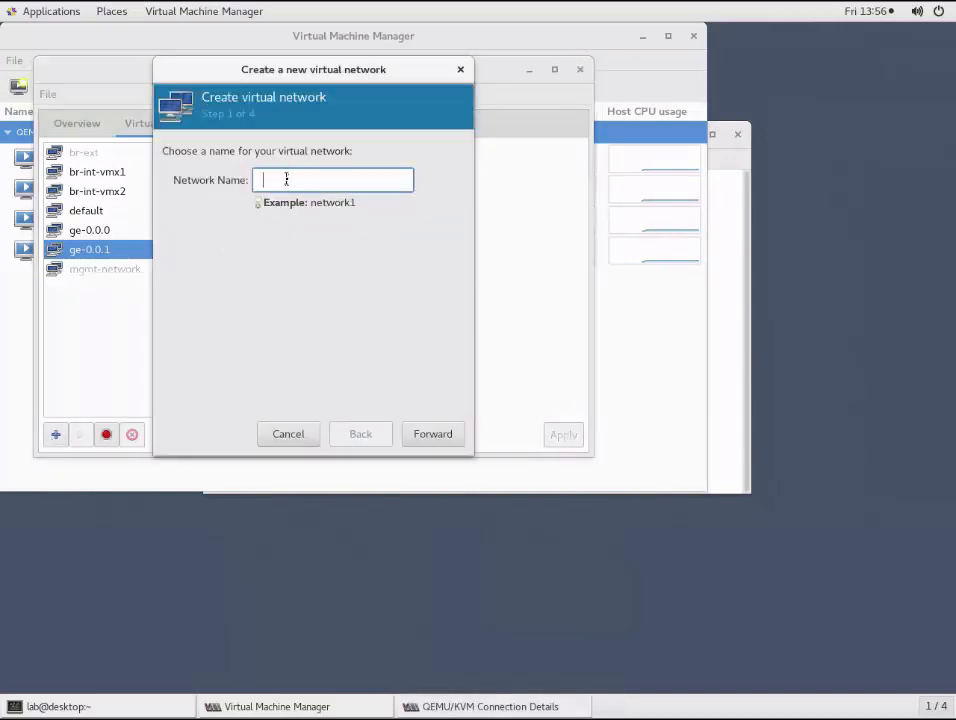
{"action": "type", "text": "new"}
{"action": "type", "text": ".inter"}
{"action": "type", "text": "face"}
{"action": "key", "text": "BackSpace"}
{"action": "key", "text": "BackSpace"}
{"action": "key", "text": "BackSpace"}
{"action": "key", "text": "BackSpace"}
{"action": "key", "text": "BackSpace"}
{"action": "key", "text": "BackSpace"}
{"action": "key", "text": "BackSpace"}
{"action": "key", "text": "BackSpace"}
{"action": "type", "text": "bridge"}
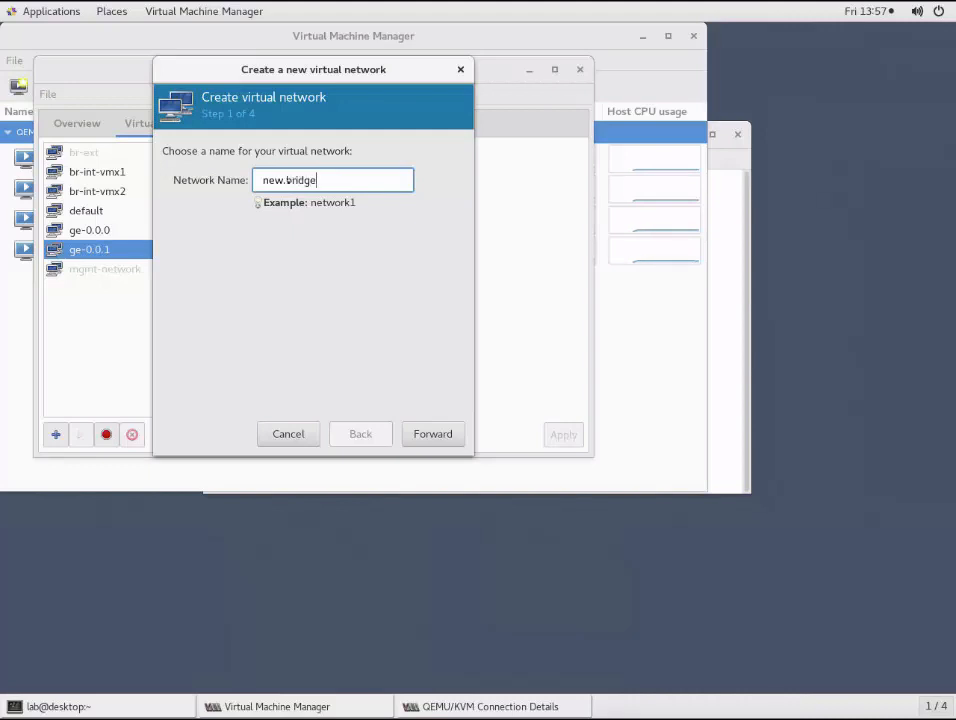
{"action": "left_click", "coordinate": [434, 438]}
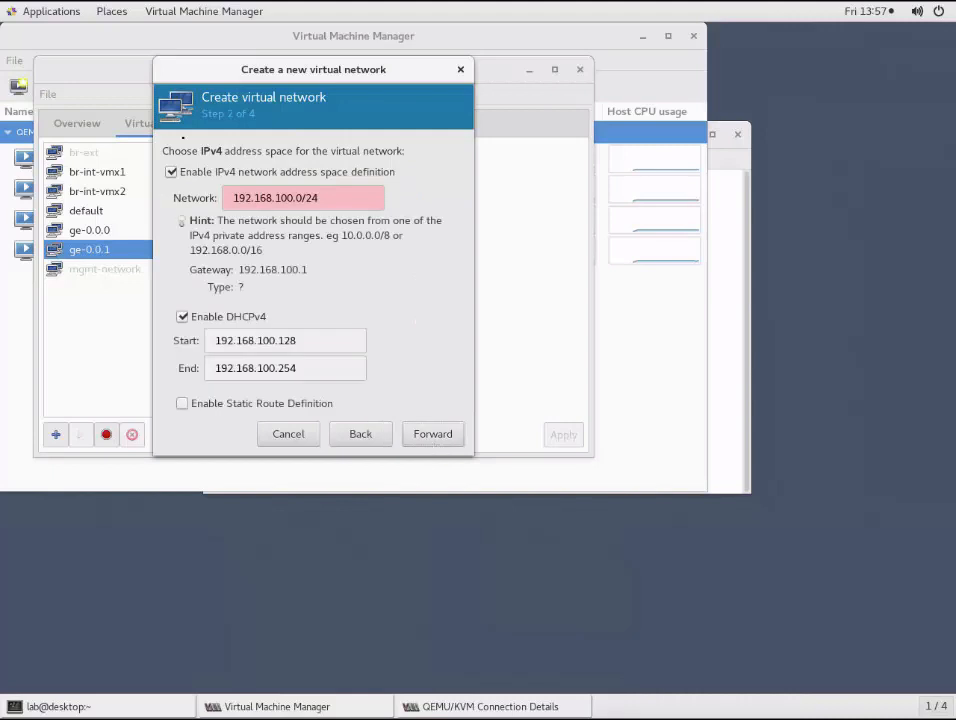
{"action": "left_click", "coordinate": [173, 172]}
{"action": "left_click", "coordinate": [392, 420]}
{"action": "left_click", "coordinate": [397, 420]}
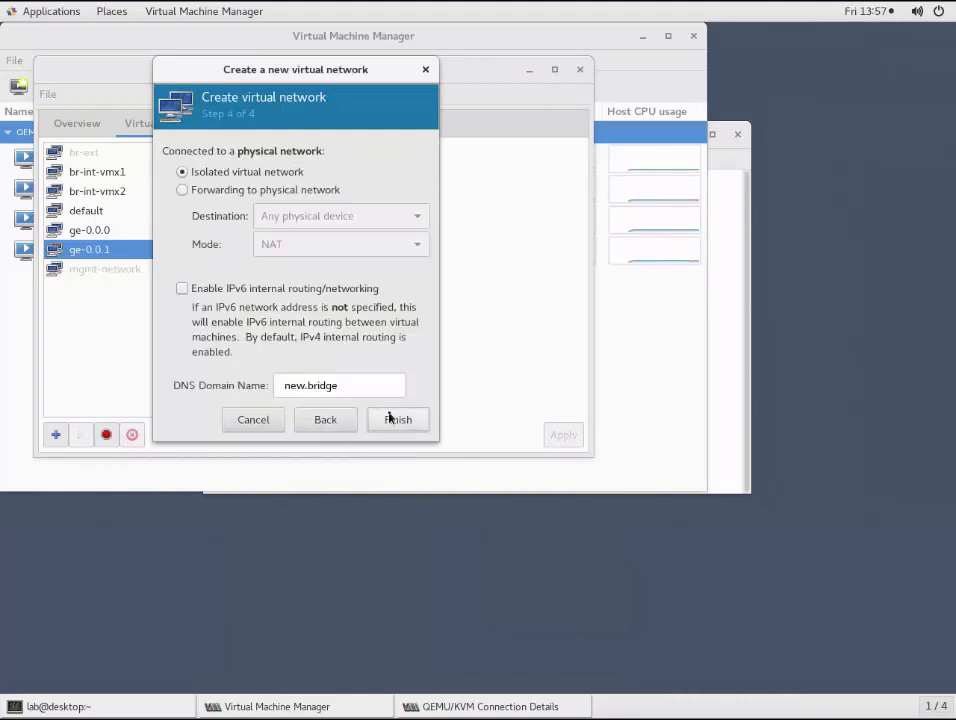
{"action": "left_click", "coordinate": [397, 424]}
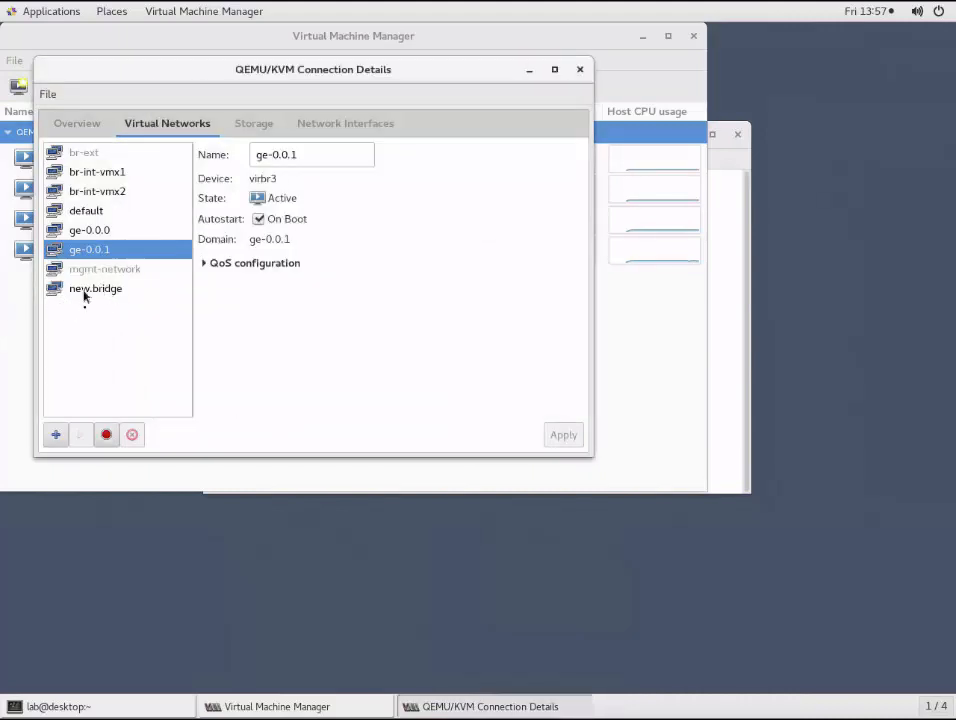
- Stop the new.bridge virtual network and permanently delete it
{"action": "left_click", "coordinate": [94, 290]}
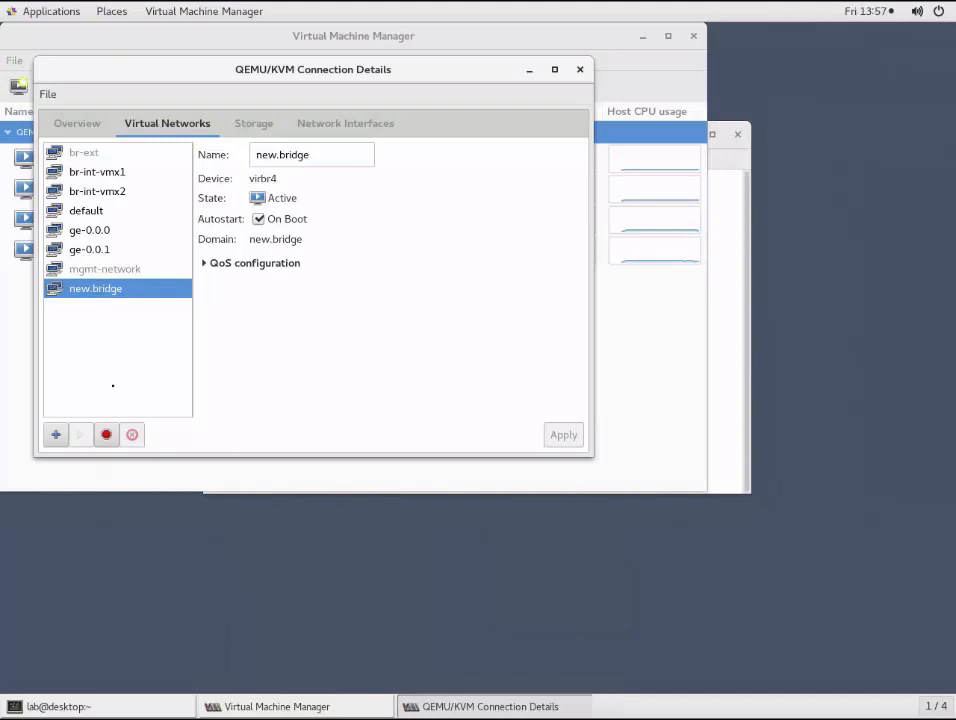
{"action": "left_click", "coordinate": [107, 435]}
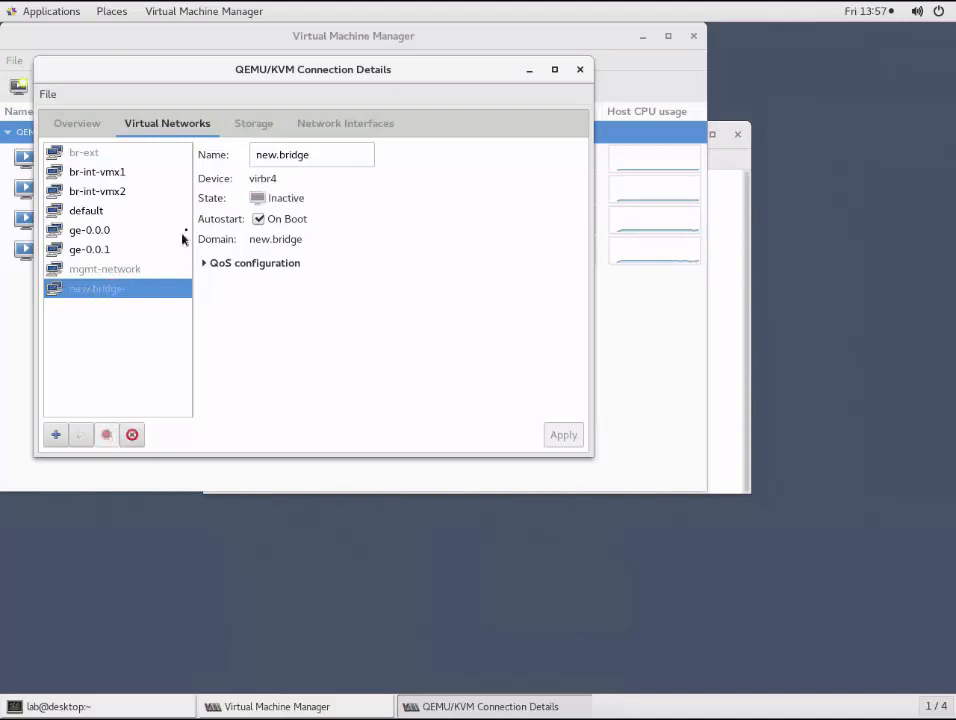
{"action": "left_click", "coordinate": [132, 436]}
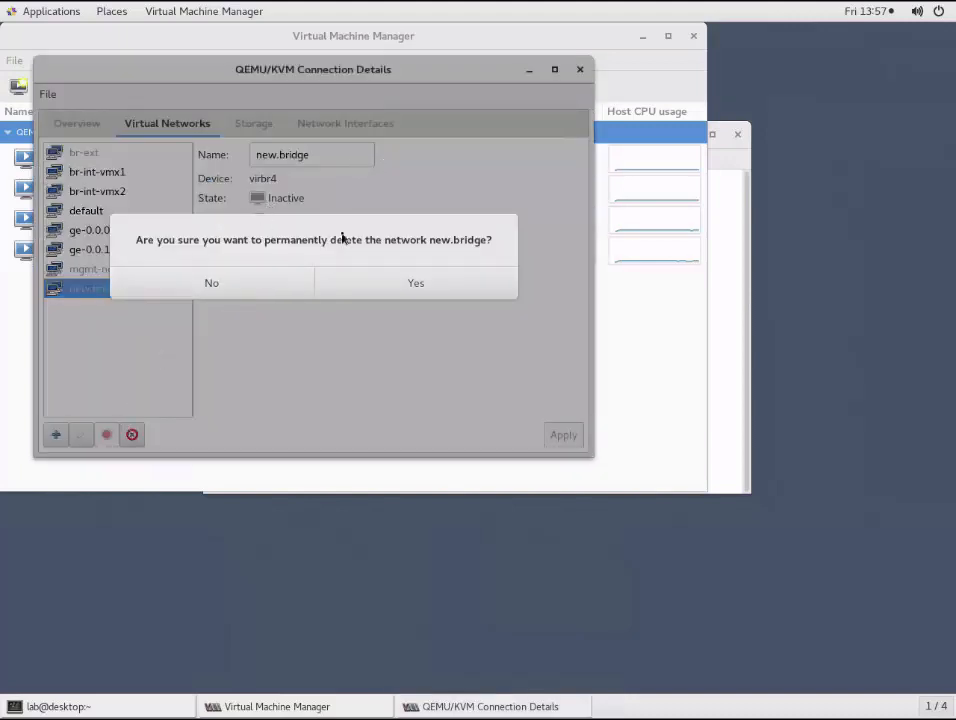
{"action": "left_click", "coordinate": [417, 286]}
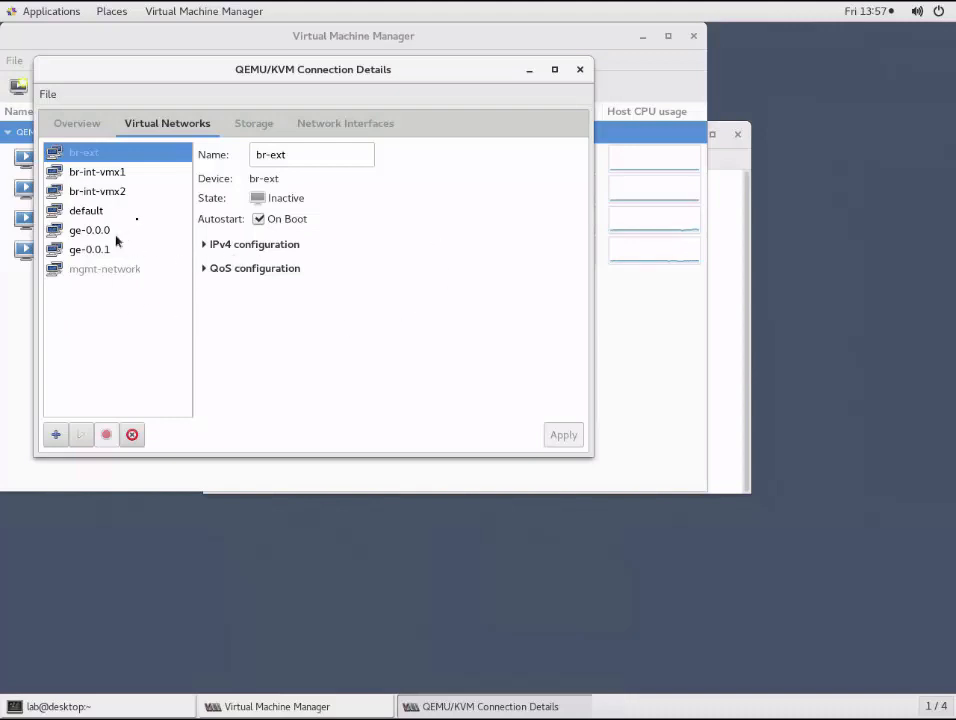
- Close the connection details and open the virtual hardware details of the vfp-vmx1 virtual machine
{"action": "left_click", "coordinate": [580, 70]}
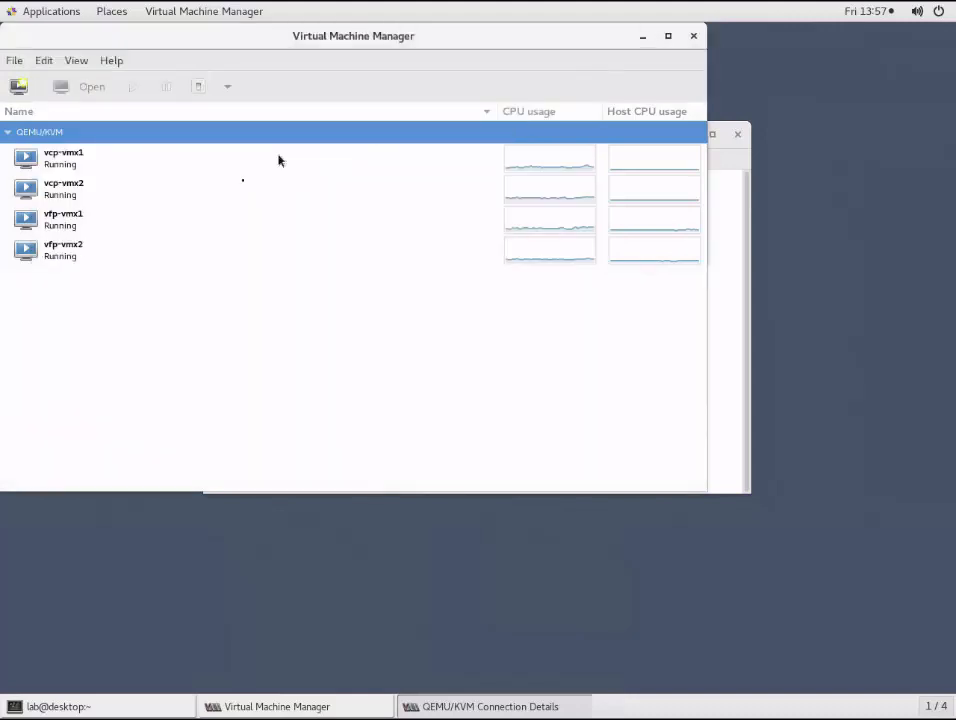
{"action": "left_click", "coordinate": [67, 218]}
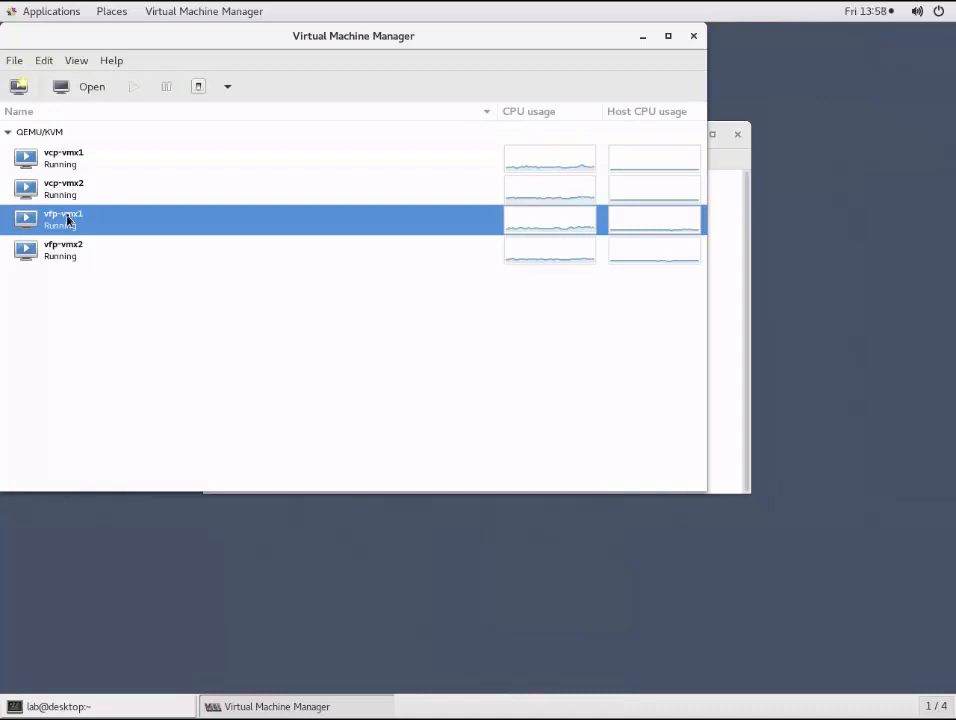
{"action": "left_click", "coordinate": [96, 89]}
{"action": "left_click", "coordinate": [100, 93]}
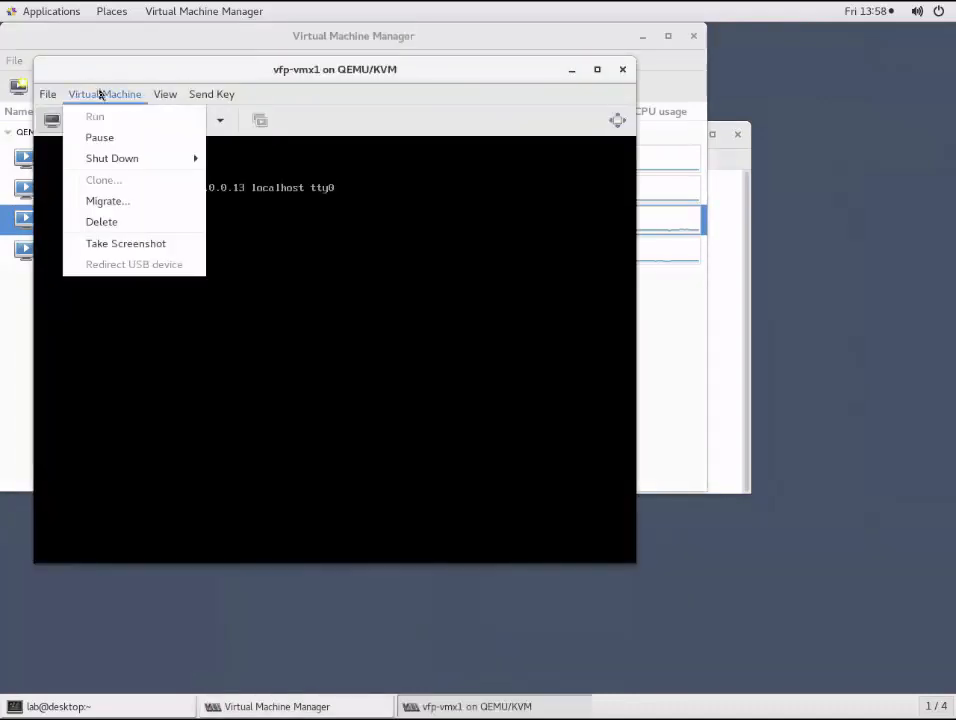
{"action": "left_click", "coordinate": [341, 235]}
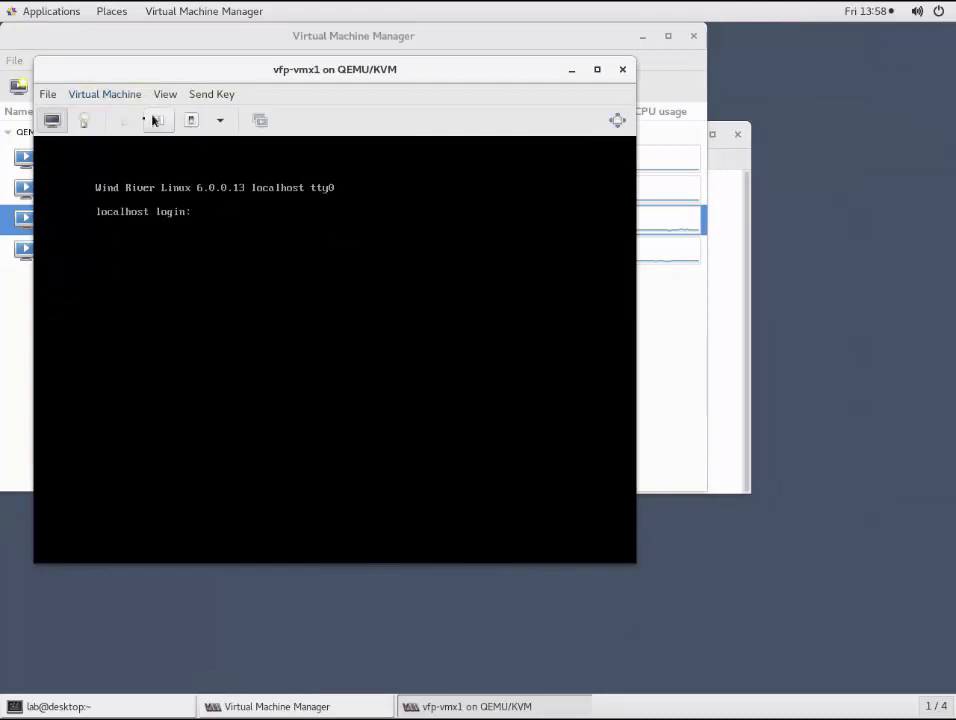
{"action": "left_click", "coordinate": [84, 121]}
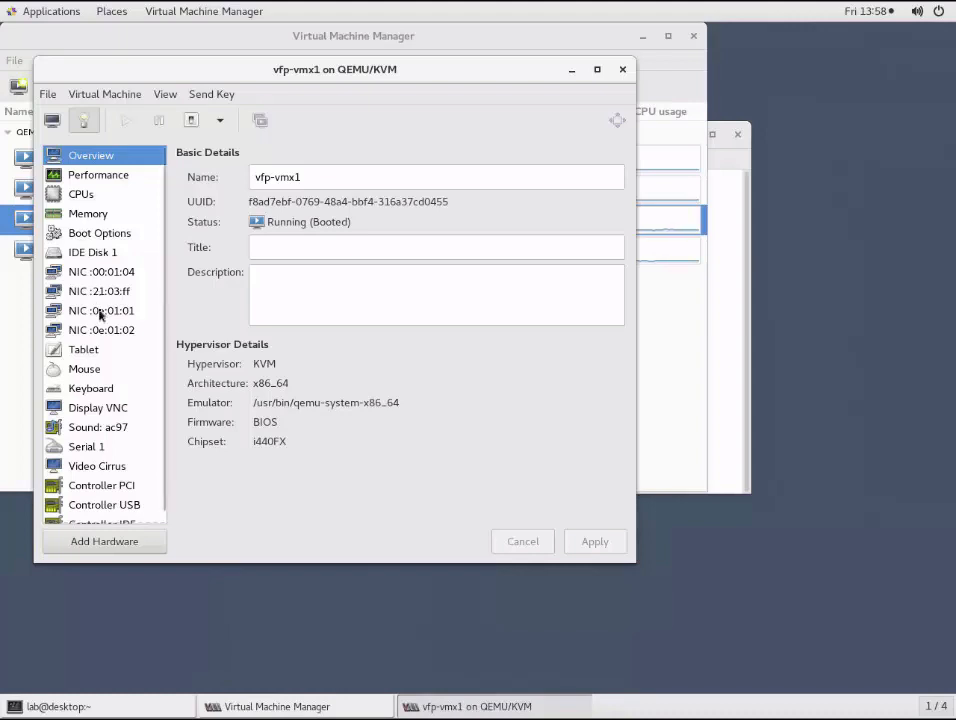
- Set the network source of vfp-vmx1's NIC :0e:01:01 to the isolated virtual network ge-0.0.0 and apply the change
{"action": "left_click", "coordinate": [100, 314]}
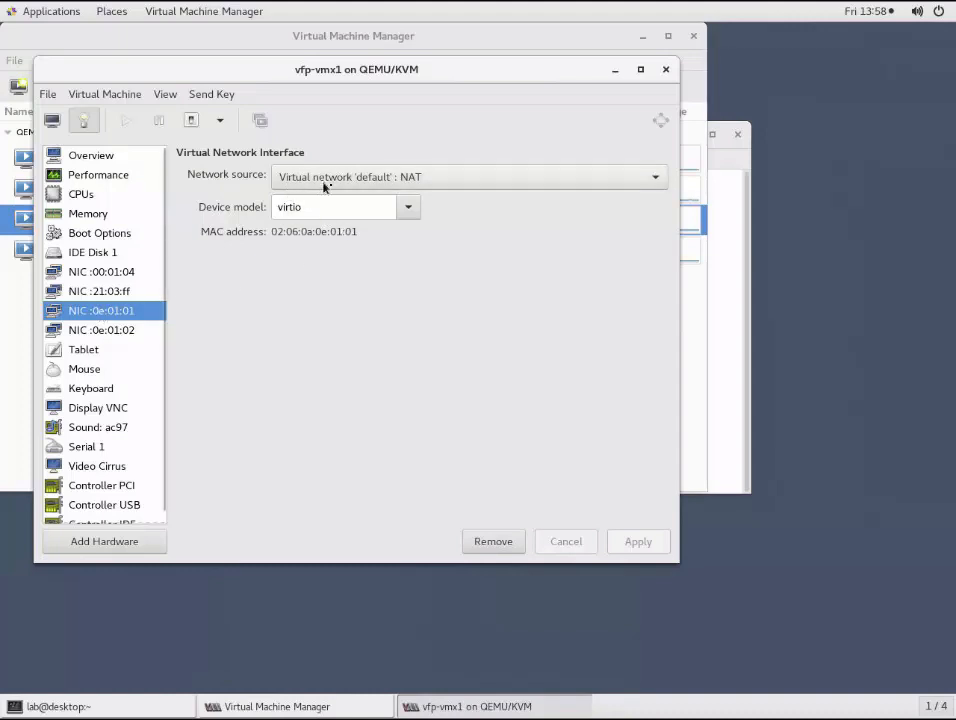
{"action": "left_click", "coordinate": [505, 180]}
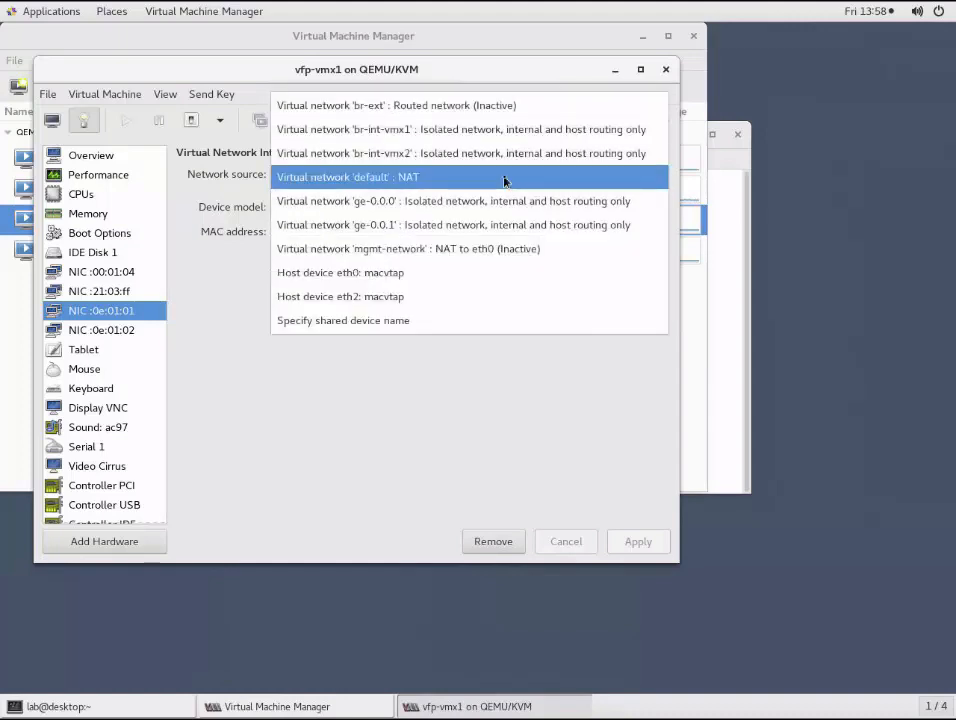
{"action": "left_click", "coordinate": [370, 202]}
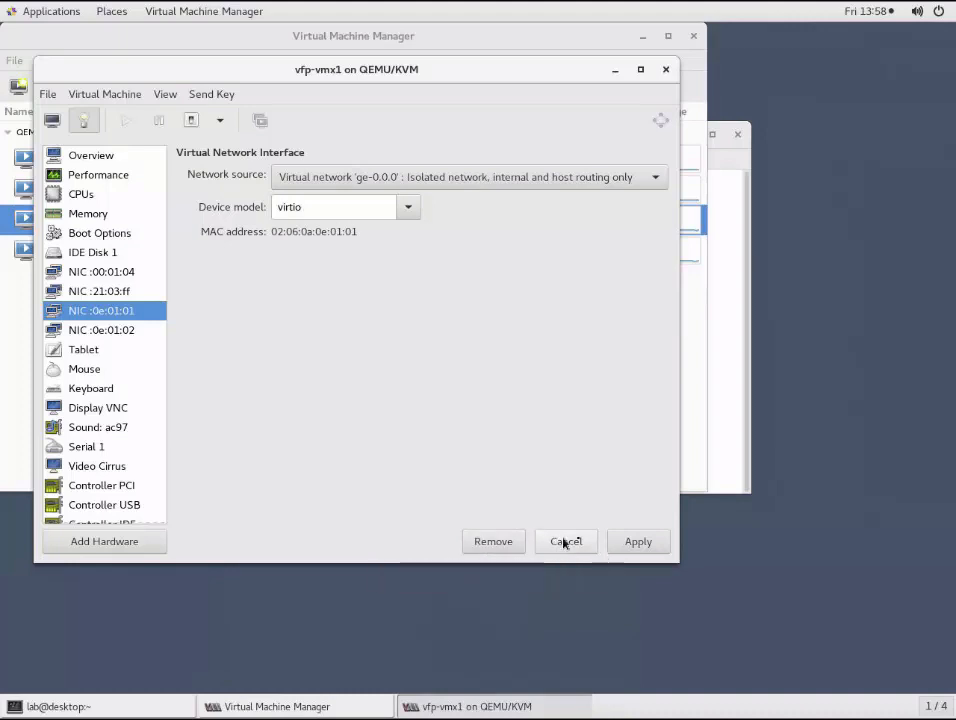
{"action": "left_click", "coordinate": [647, 541]}
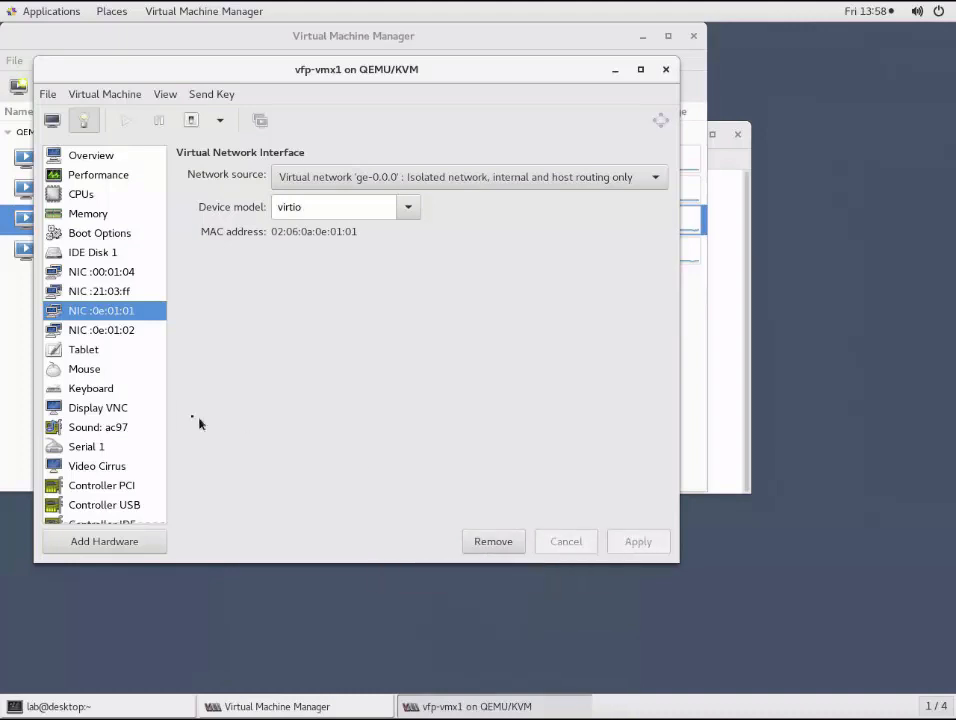
- Set the network source of vfp-vmx1's NIC :0e:01:02 to virtual network ge-0.0.1, apply it, and close the machine's details
{"action": "left_click", "coordinate": [107, 329]}
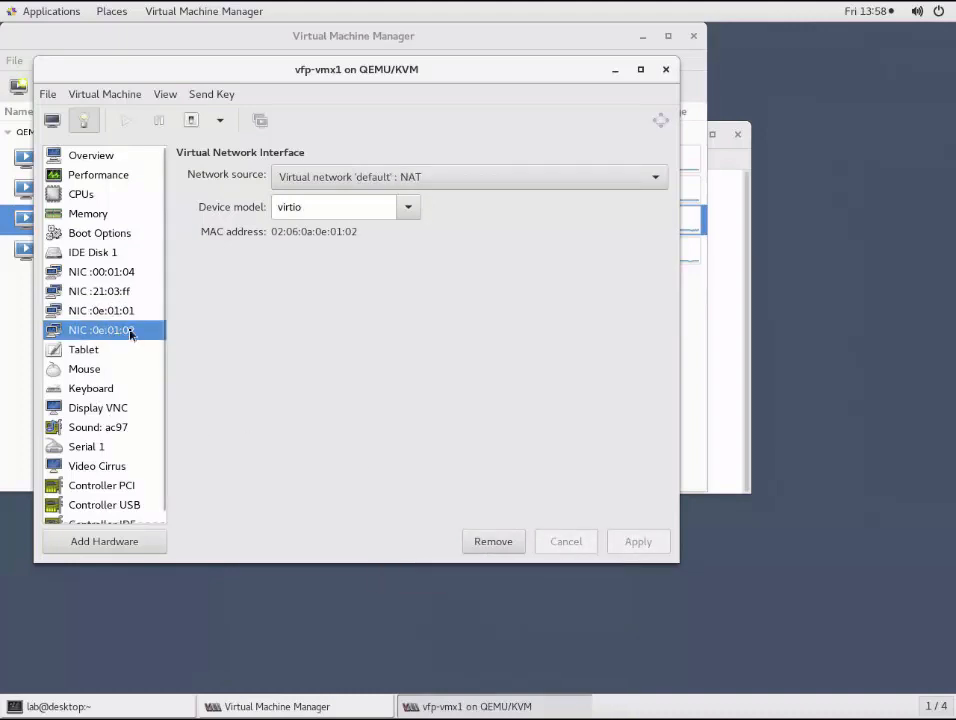
{"action": "left_click", "coordinate": [465, 180]}
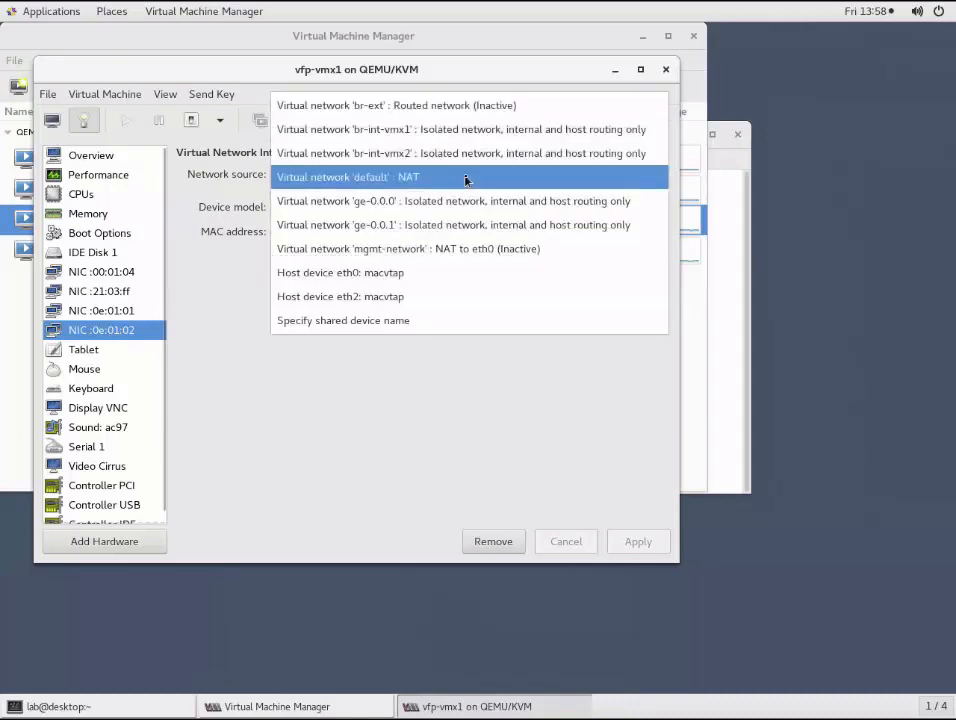
{"action": "left_click", "coordinate": [408, 226]}
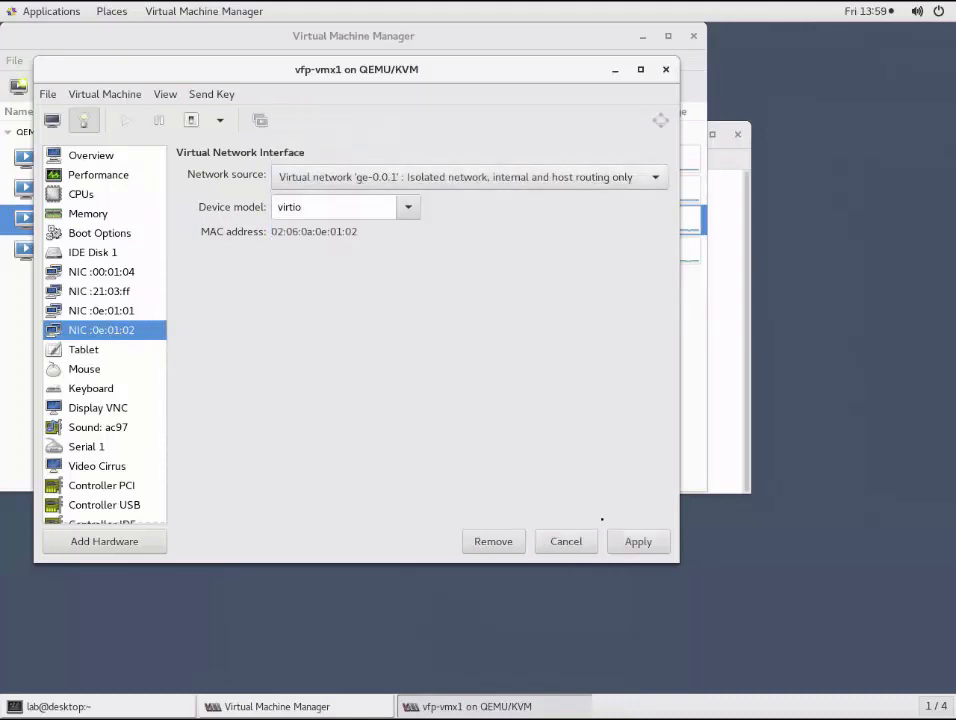
{"action": "left_click", "coordinate": [637, 547]}
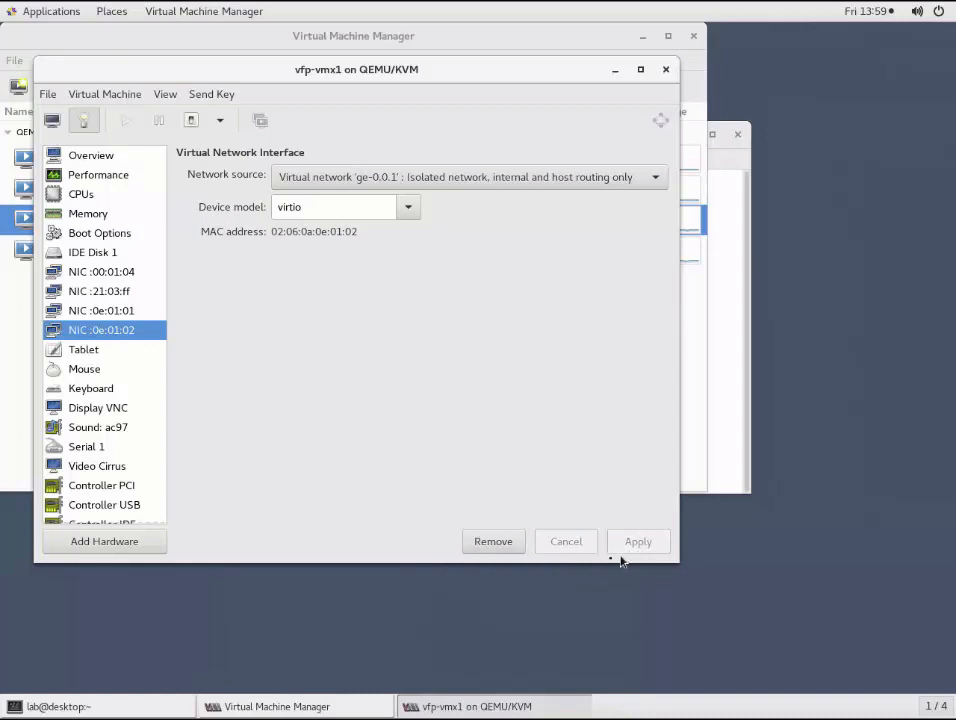
{"action": "left_click", "coordinate": [666, 70]}
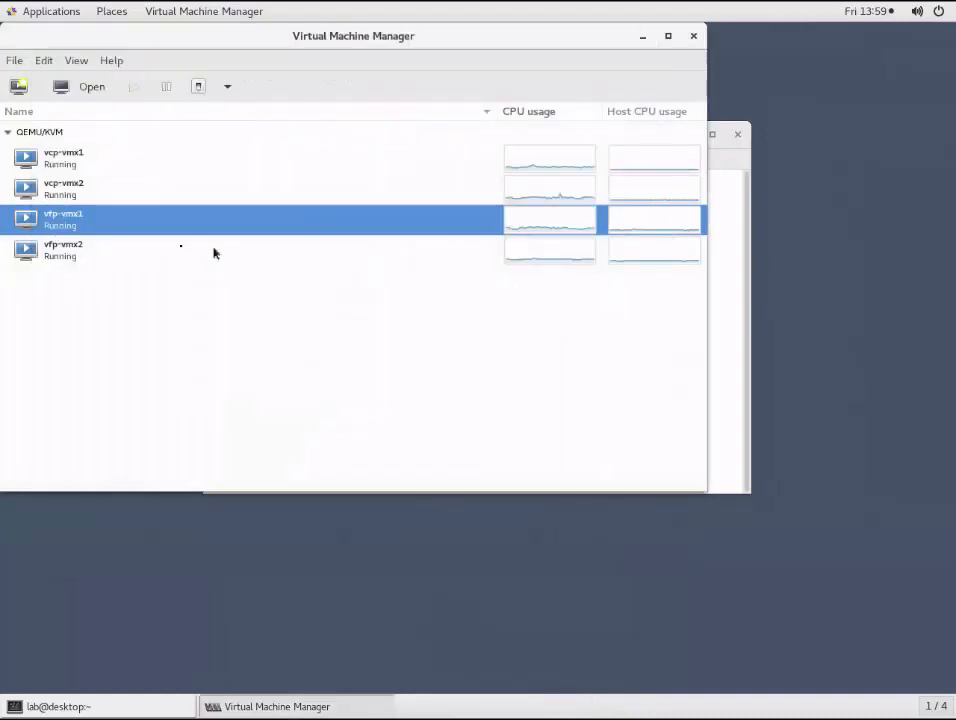
- Open the hardware details of vfp-vmx2 and apply virtual network ge-0.0.0 as the source of NIC :0e:0e:01
{"action": "double_click", "coordinate": [52, 252]}
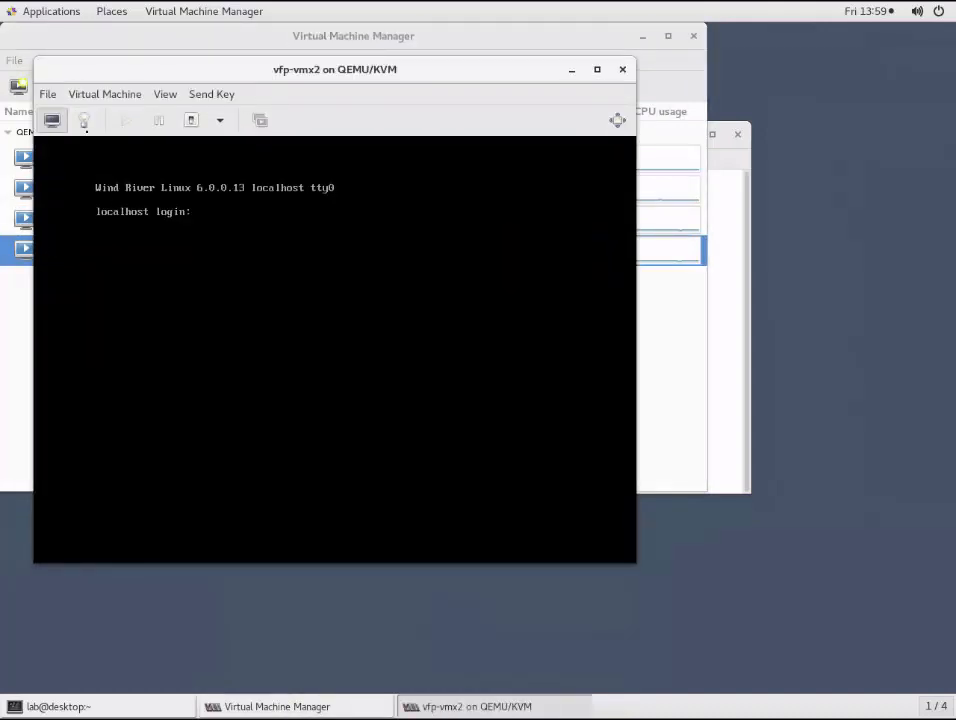
{"action": "left_click", "coordinate": [84, 121]}
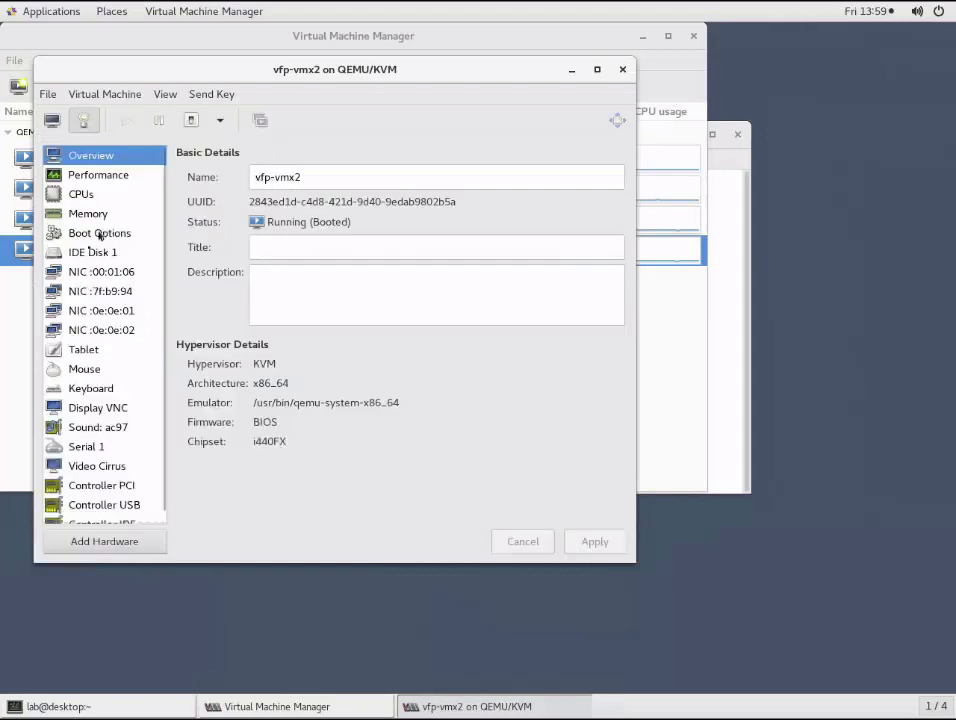
{"action": "left_click", "coordinate": [83, 315]}
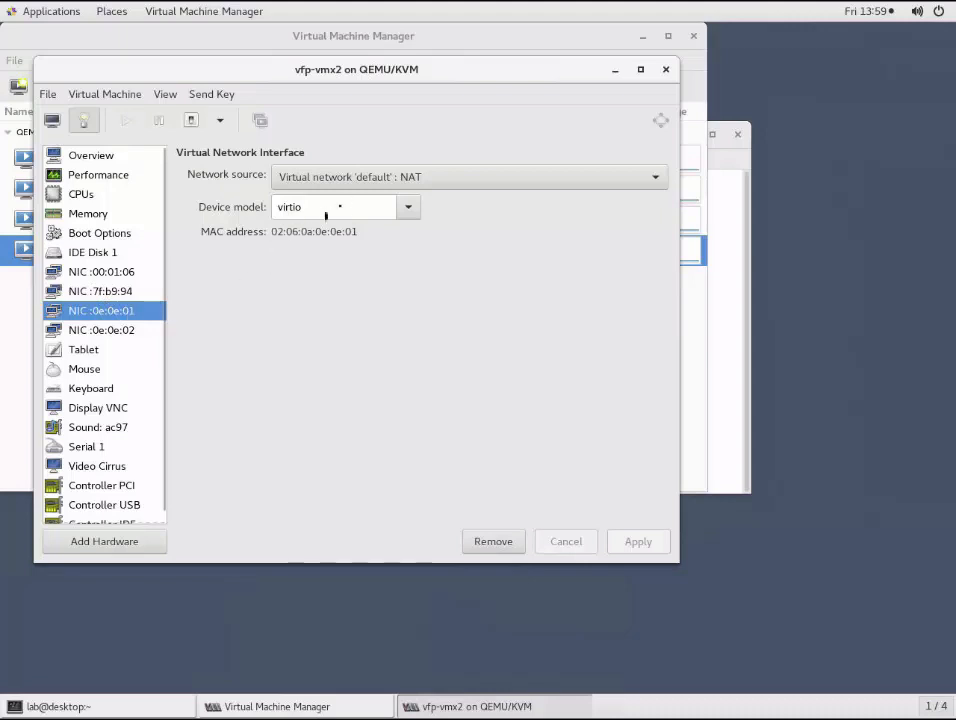
{"action": "left_click", "coordinate": [450, 188]}
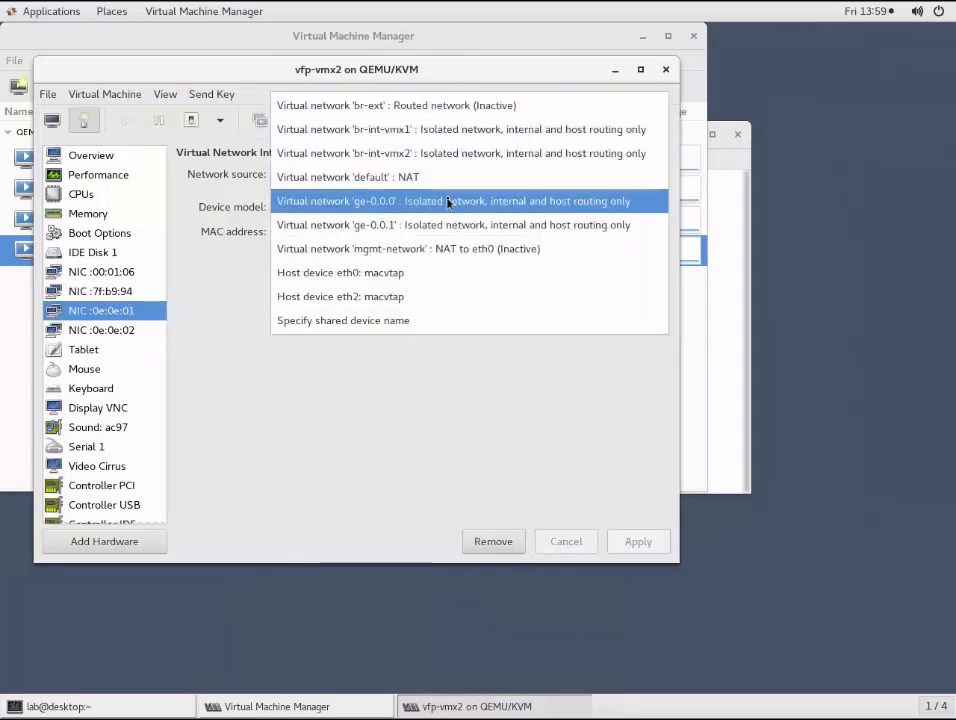
{"action": "left_click", "coordinate": [447, 201]}
{"action": "left_click", "coordinate": [655, 548]}
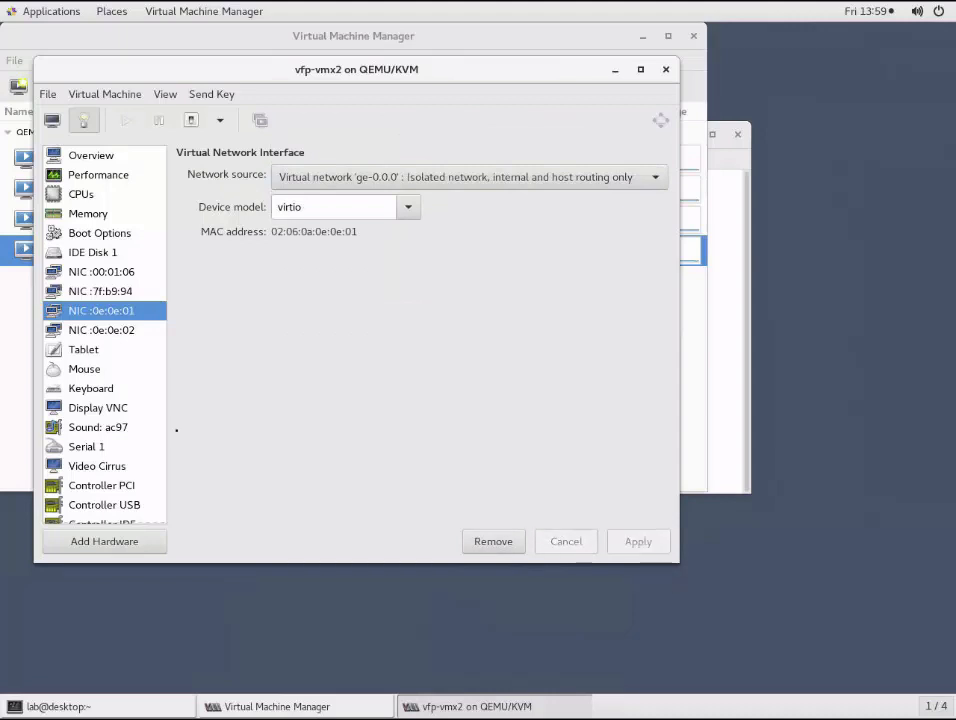
- Apply virtual network ge-0.0.1 as the source of vfp-vmx2's NIC :0e:0e:02, and recheck the settings of NICs :0e:0e:01 and :0e:0e:02
{"action": "left_click", "coordinate": [101, 329]}
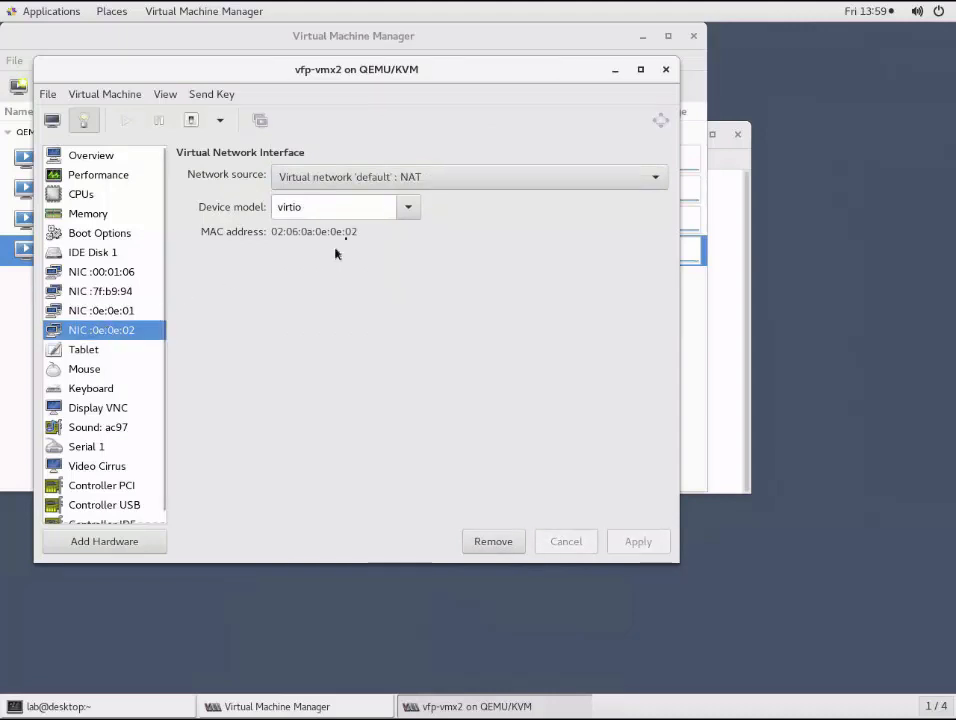
{"action": "left_click", "coordinate": [401, 185]}
{"action": "left_click", "coordinate": [389, 222]}
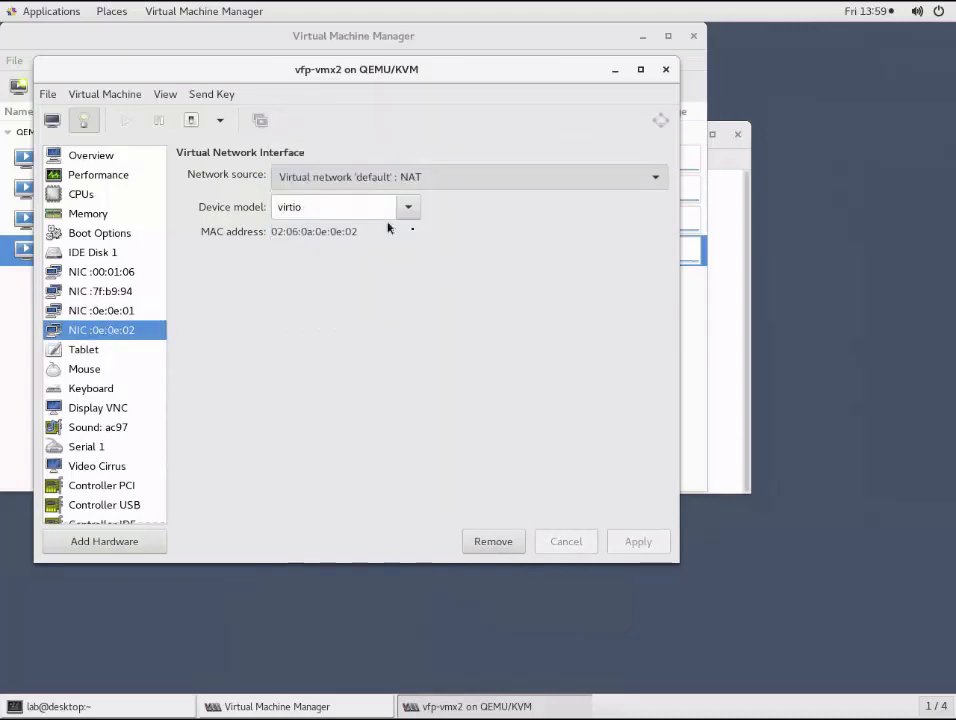
{"action": "left_click", "coordinate": [638, 541]}
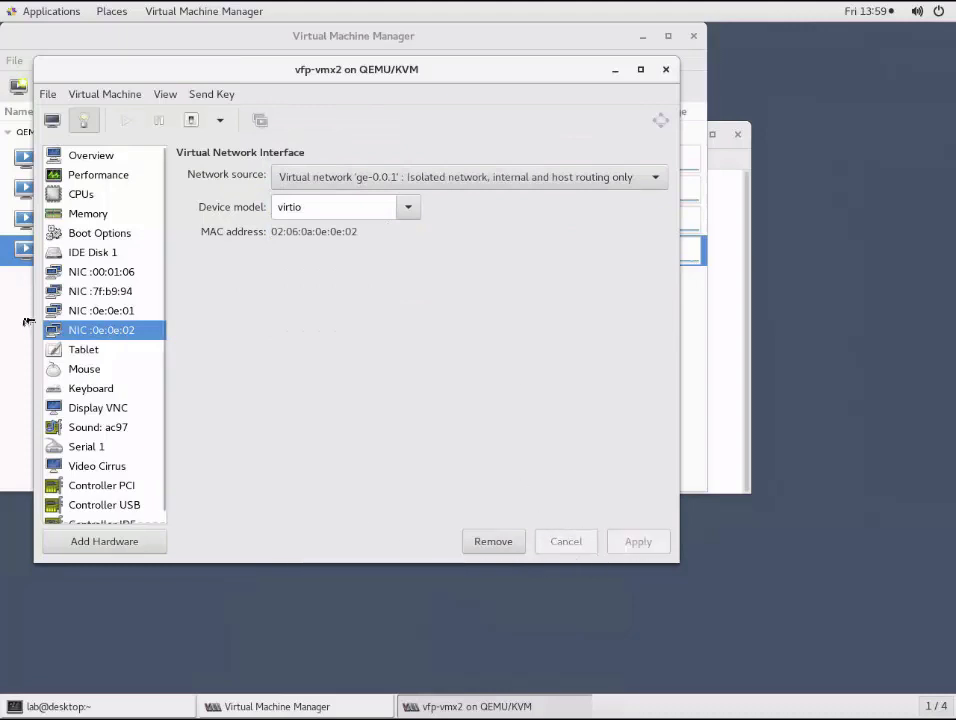
{"action": "left_click", "coordinate": [101, 312]}
{"action": "left_click", "coordinate": [99, 330]}
{"action": "left_click", "coordinate": [80, 314]}
{"action": "left_click", "coordinate": [105, 331]}
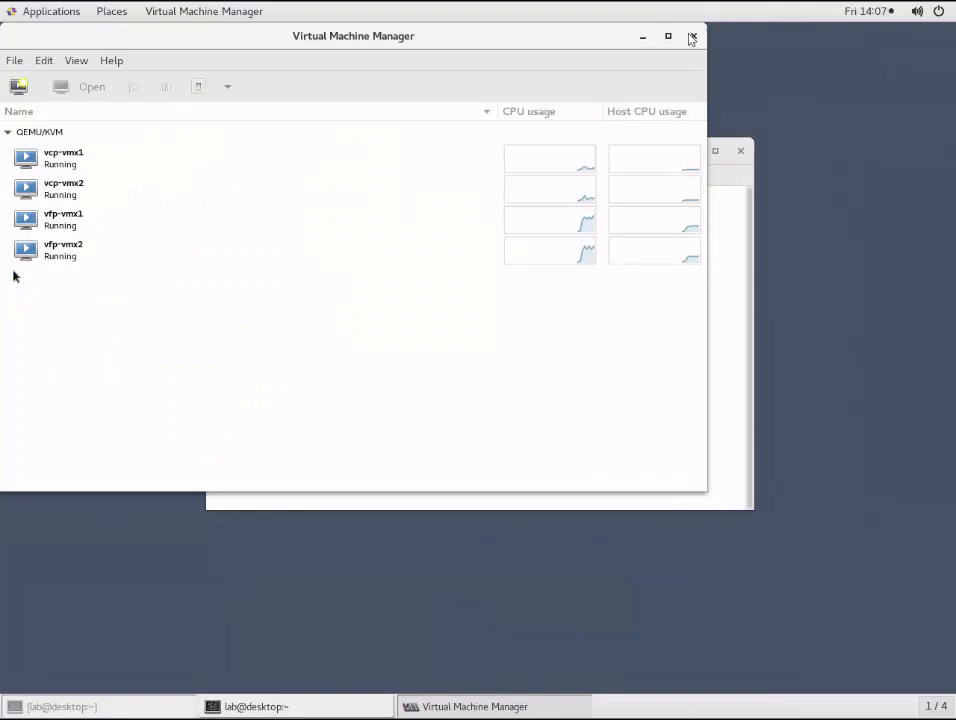
- Close Virtual Machine Manager and its terminal, and open the vmx1 console session at its command prompt
{"action": "left_click", "coordinate": [694, 38]}
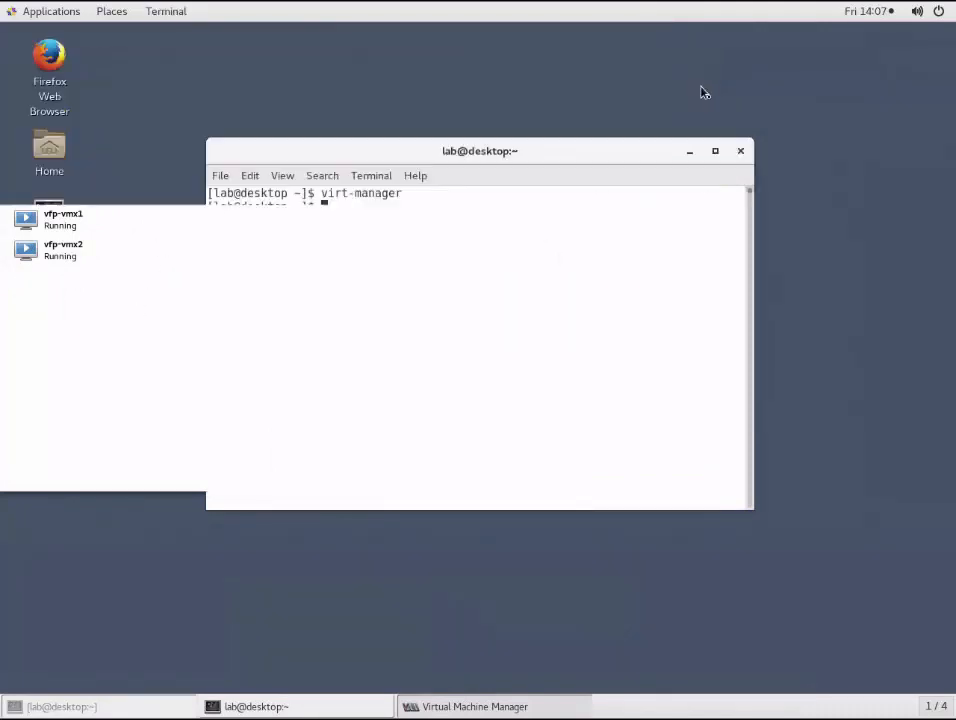
{"action": "left_click", "coordinate": [742, 151]}
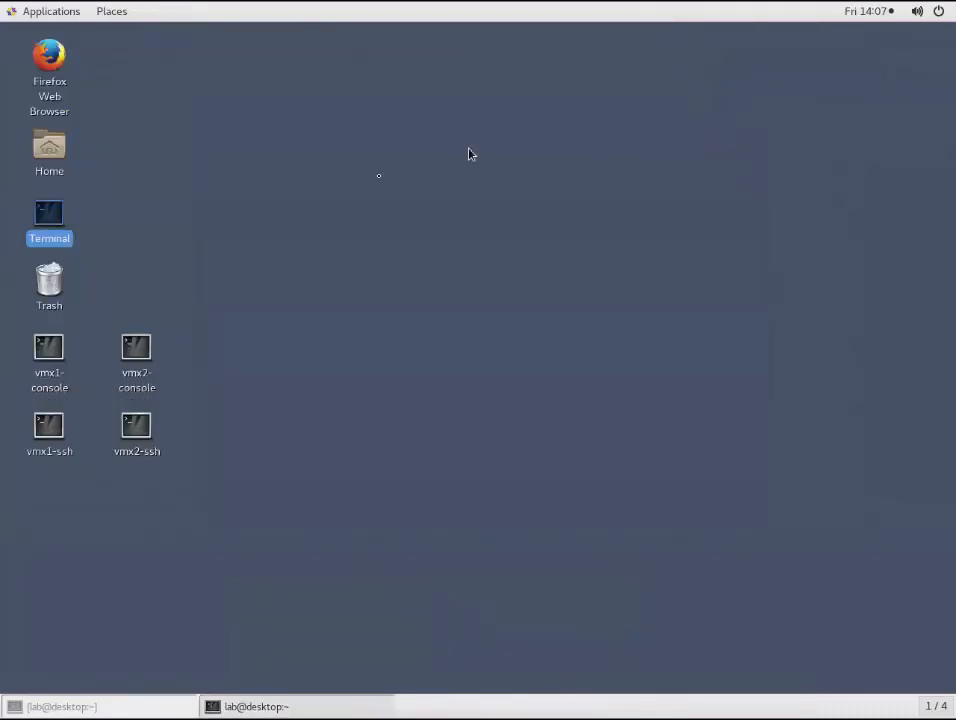
{"action": "double_click", "coordinate": [42, 362]}
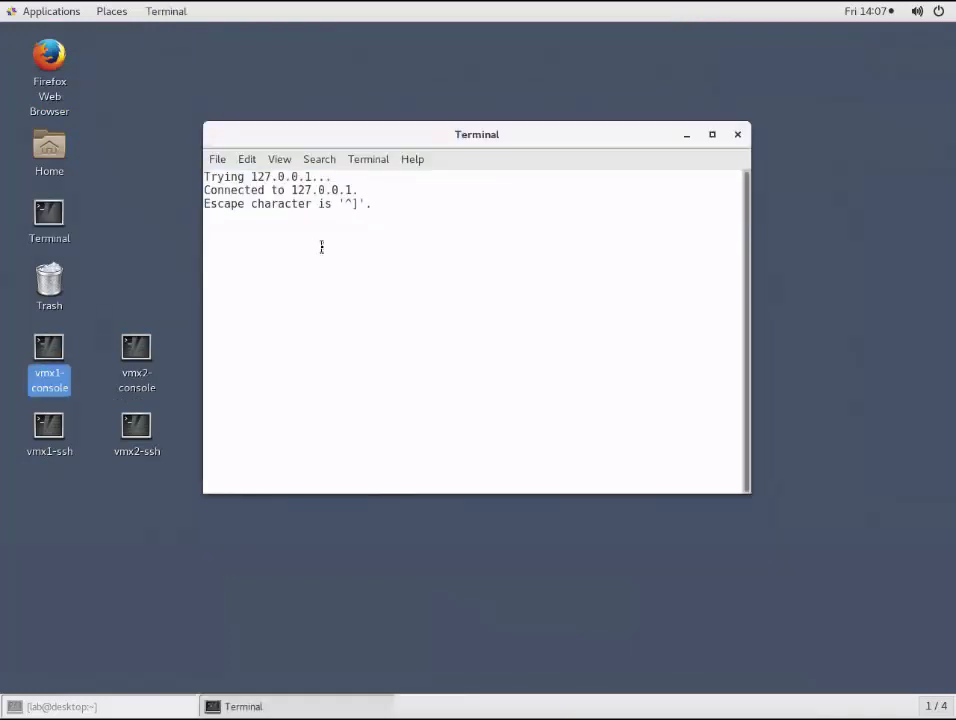
{"action": "key", "text": "Return"}
- List vmx1's interfaces with show interfaces terse to check the ge-0/0/0 and ge-0/0/1 link states and addresses, and exit the listing
{"action": "type", "text": "show interfaces terse"}
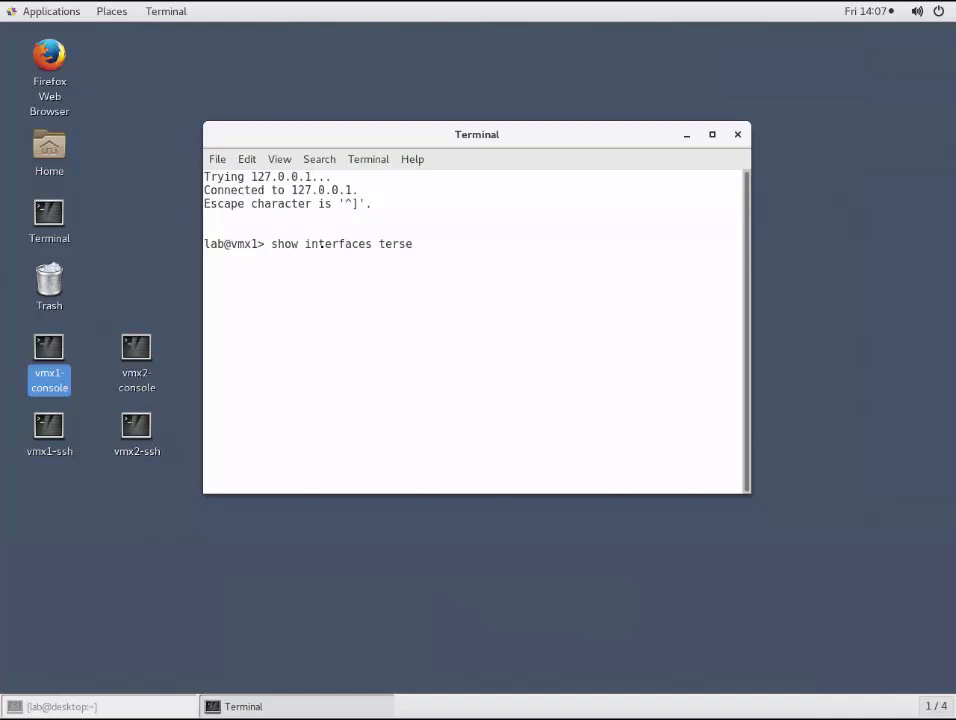
{"action": "key", "text": "Return"}
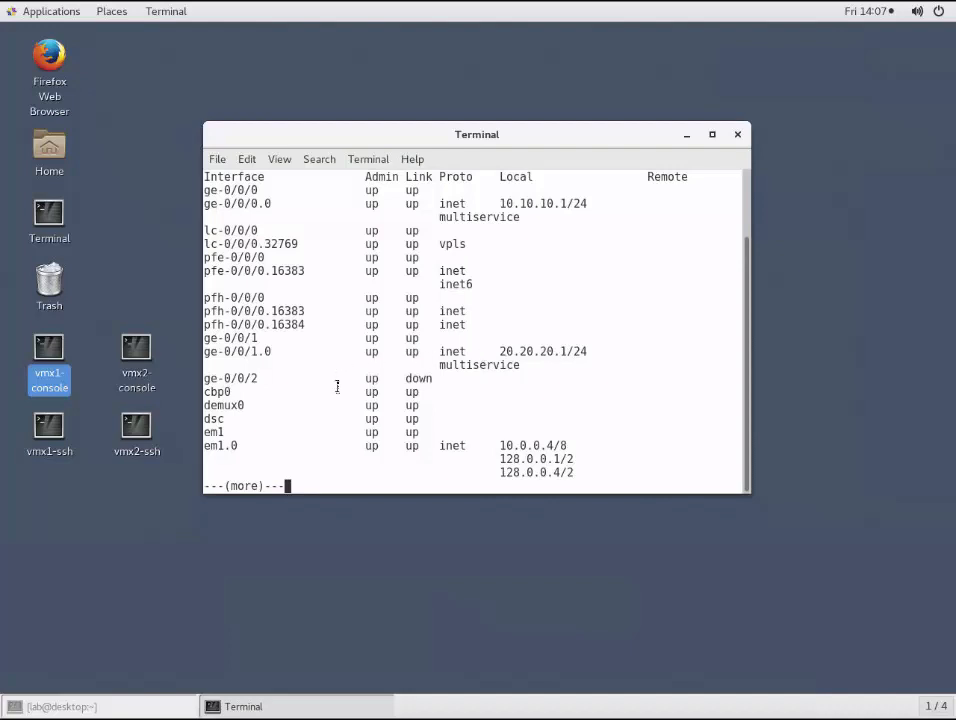
{"action": "key", "text": "q"}
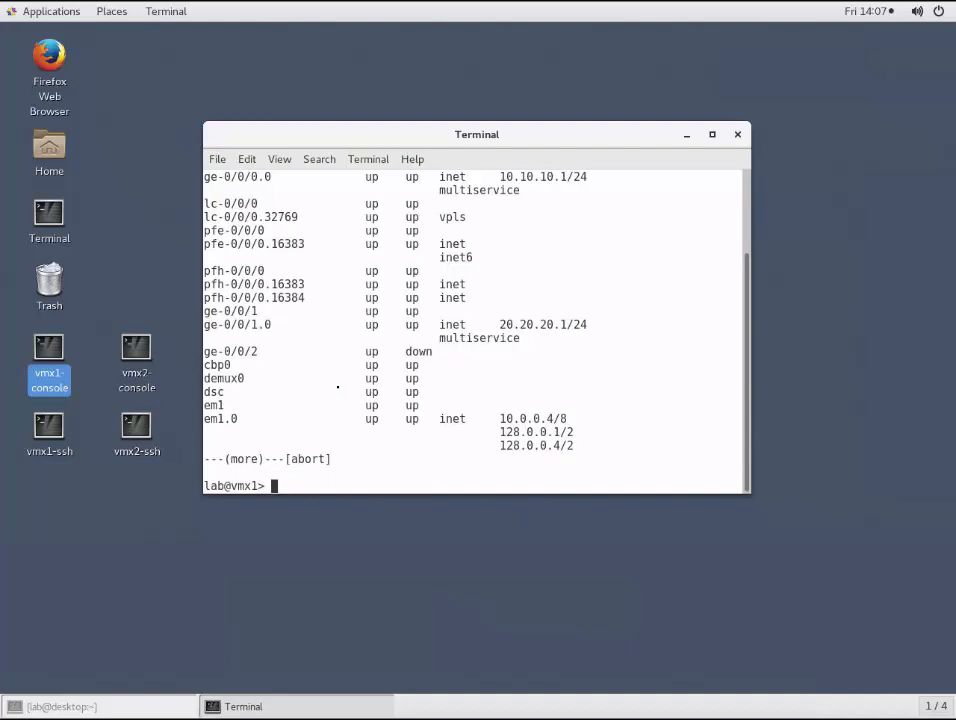
- Test connectivity from vmx1 over the first link by pinging 10.10.10.2, and stop the ping after a few replies
{"action": "type", "text": "ping 10.10.10.2"}
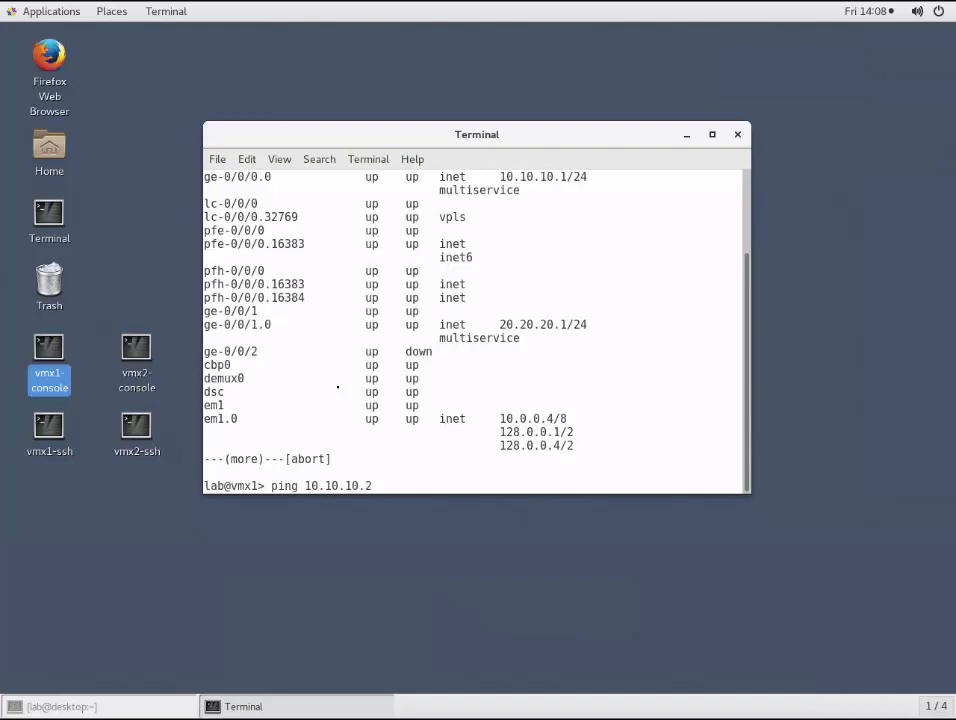
{"action": "key", "text": "Return"}
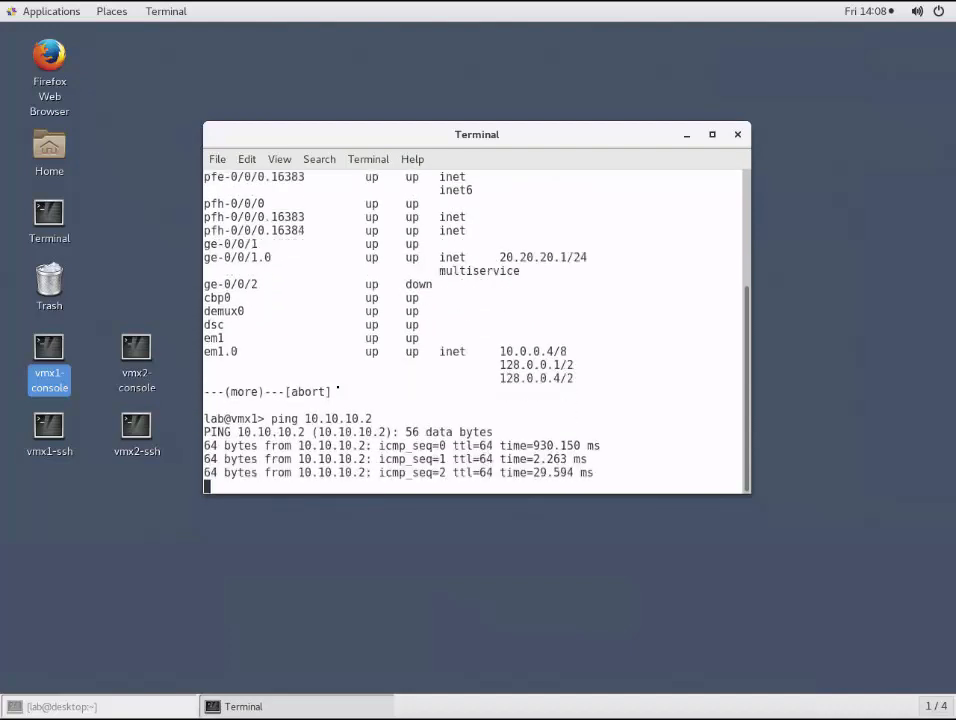
{"action": "key", "text": "ctrl+c"}
- Test connectivity from vmx1 over the second link by pinging 20.20.20.2, and stop the ping after a few replies
{"action": "key", "text": "Up"}
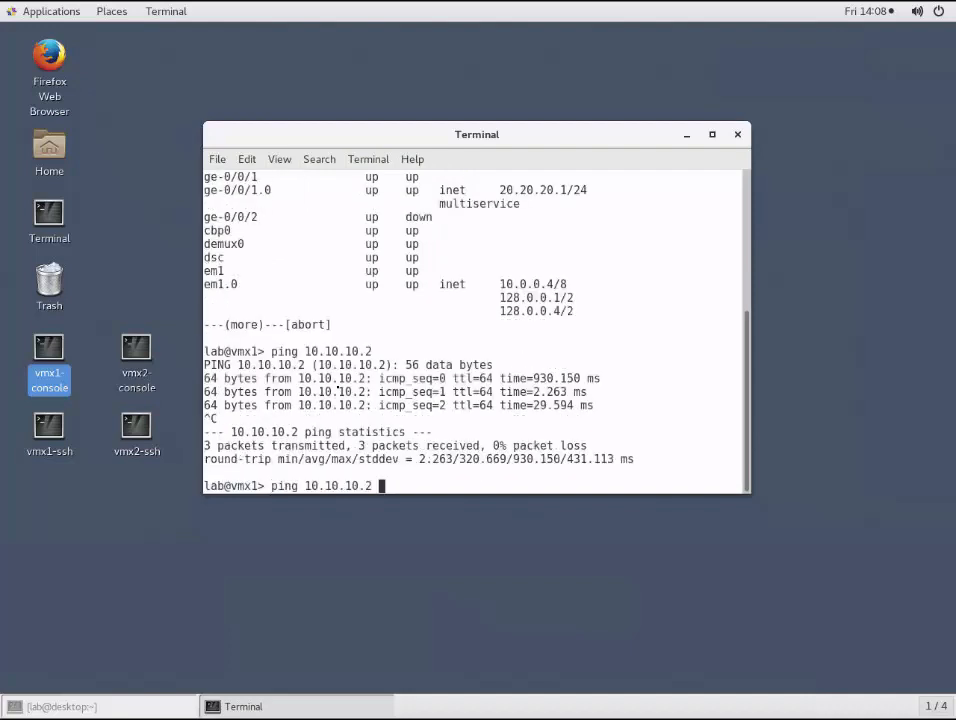
{"action": "key", "text": "BackSpace"}
{"action": "key", "text": "BackSpace"}
{"action": "key", "text": "BackSpace"}
{"action": "key", "text": "BackSpace"}
{"action": "key", "text": "BackSpace"}
{"action": "key", "text": "BackSpace"}
{"action": "key", "text": "BackSpace"}
{"action": "key", "text": "BackSpace"}
{"action": "key", "text": "BackSpace"}
{"action": "key", "text": "BackSpace"}
{"action": "key", "text": "BackSpace"}
{"action": "type", "text": "20.20.20.2"}
{"action": "key", "text": "Return"}
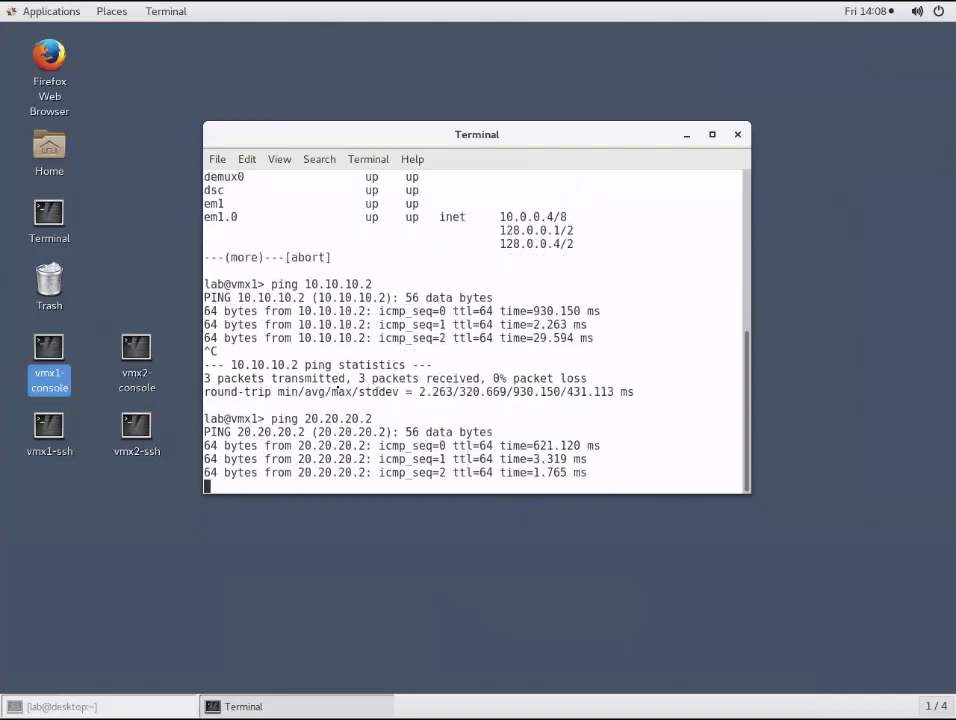
{"action": "key", "text": "ctrl+c"}
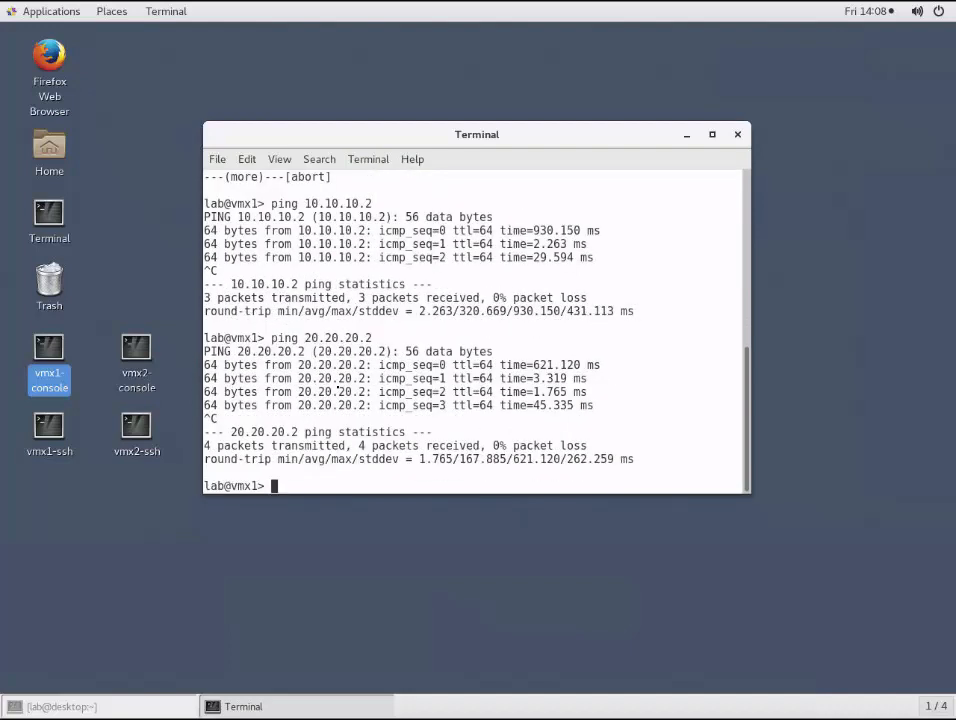